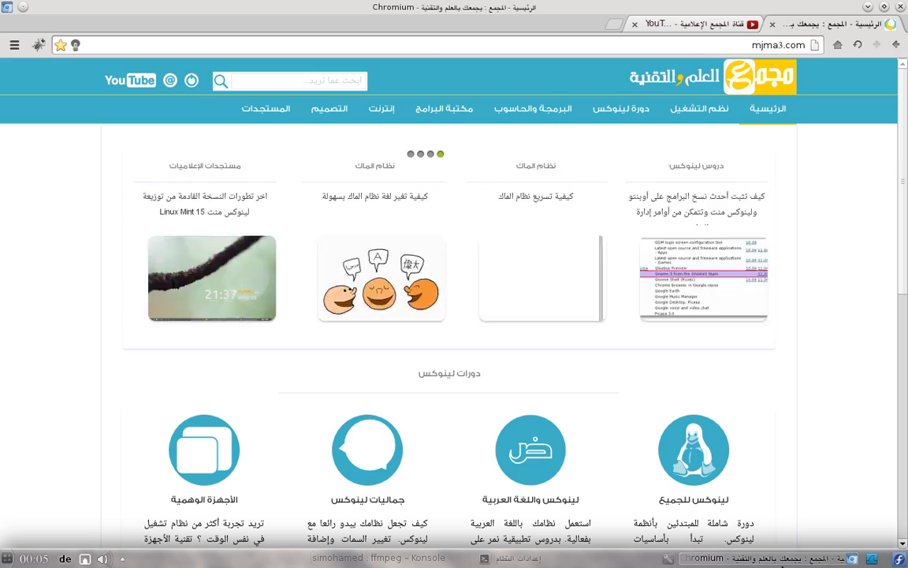
# Check the two open browser pages and minimize the browser window to show the desktop
pyautogui.click(653, 25)
pyautogui.click(796, 30)
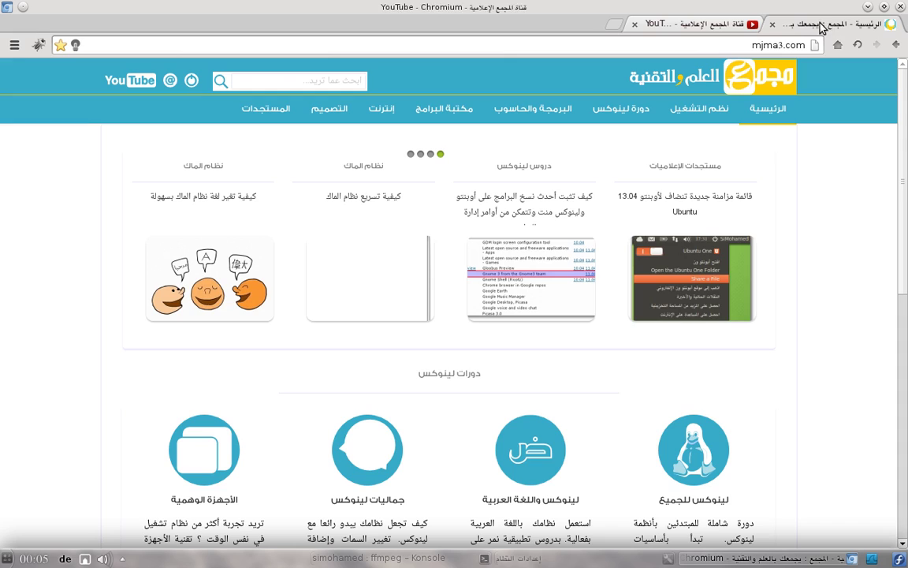
pyautogui.click(867, 6)
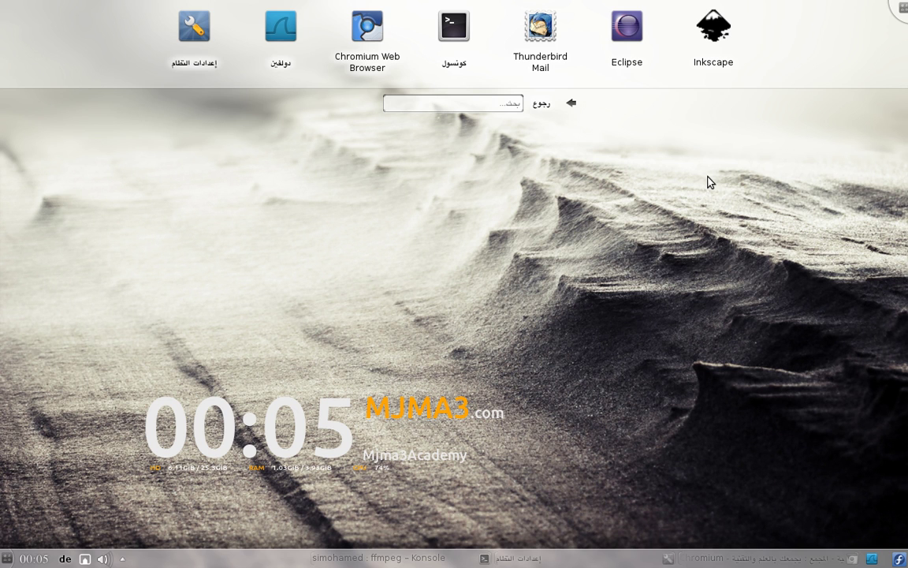
pyautogui.click(734, 558)
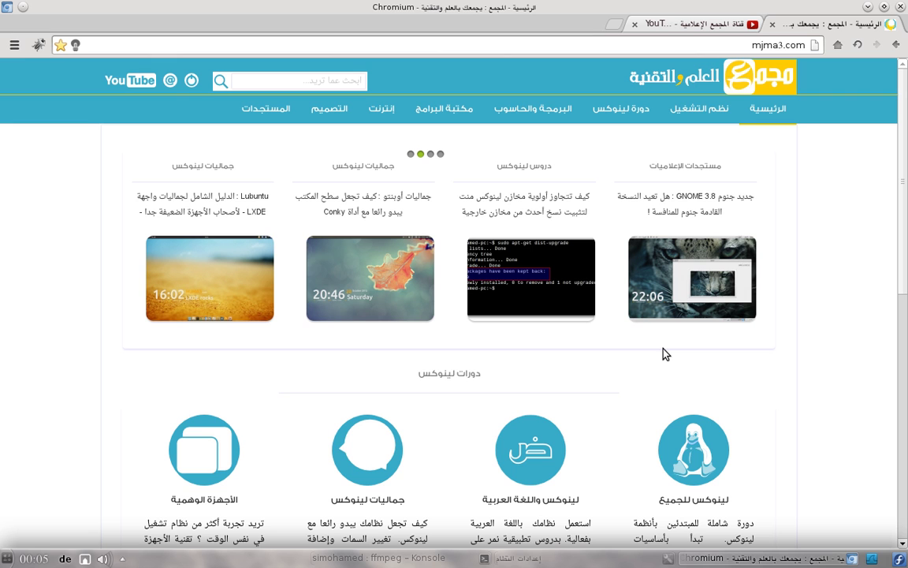
pyautogui.click(868, 7)
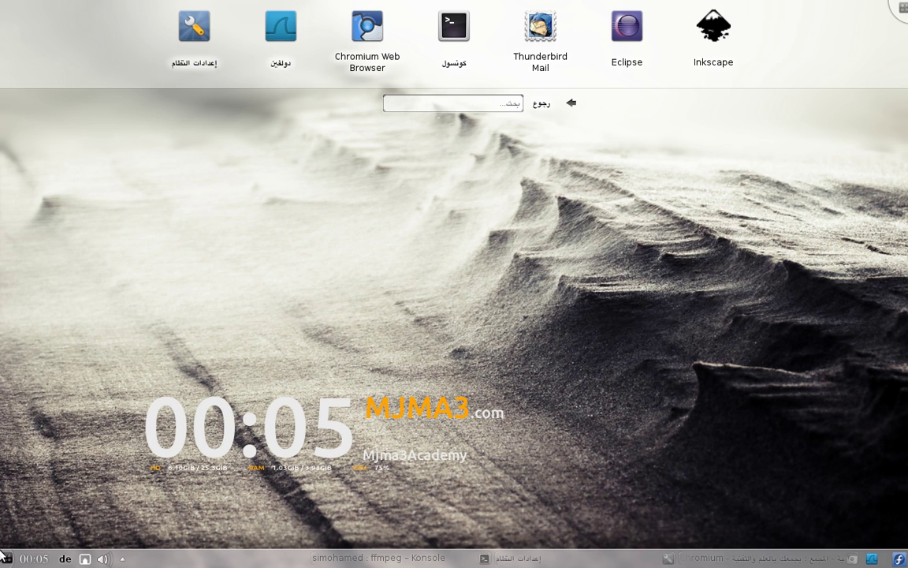
# Open the desktop theme page of Workspace Appearance in System Settings
pyautogui.moveTo(704, 546)
pyautogui.click(538, 559)
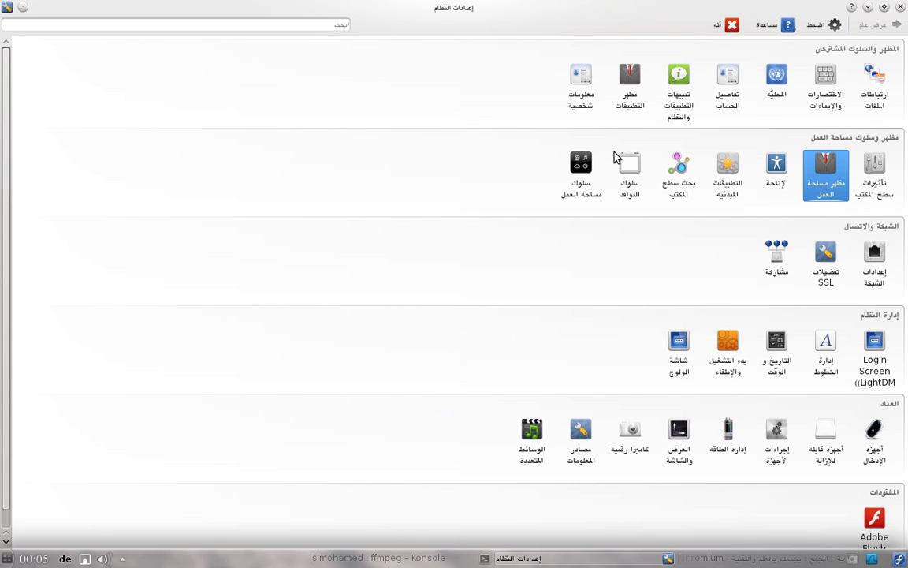
pyautogui.click(826, 180)
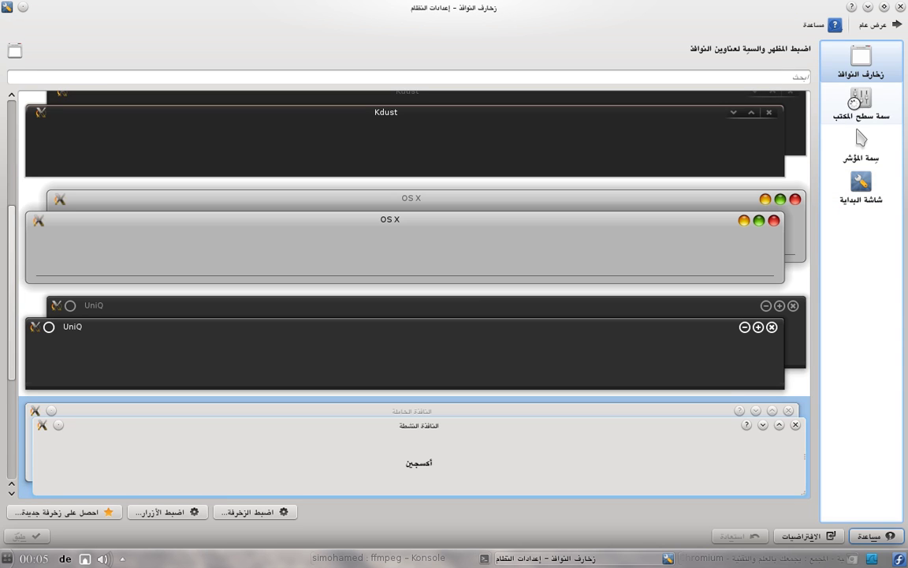
pyautogui.click(858, 104)
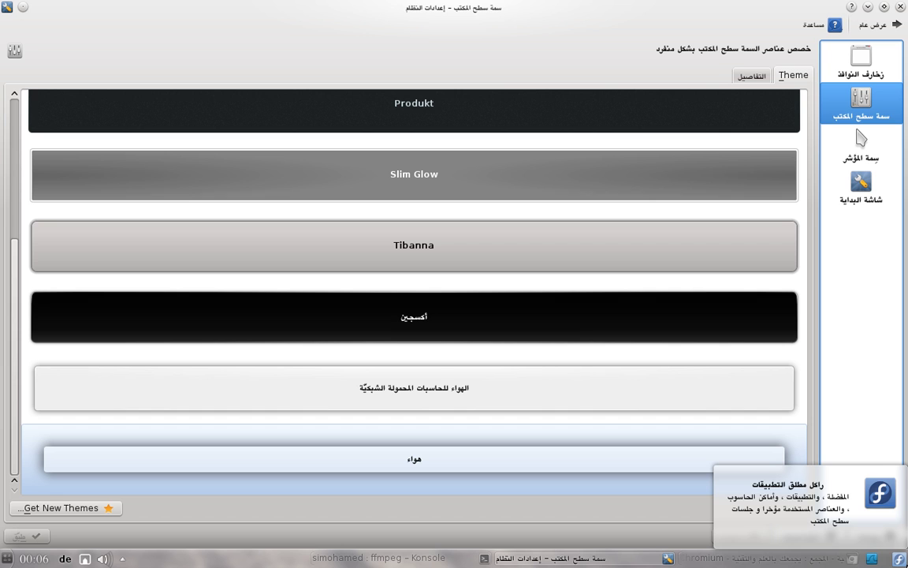
# Examine the application launcher and the bare desktop under the current theme, and return to the desktop theme list
pyautogui.click(899, 559)
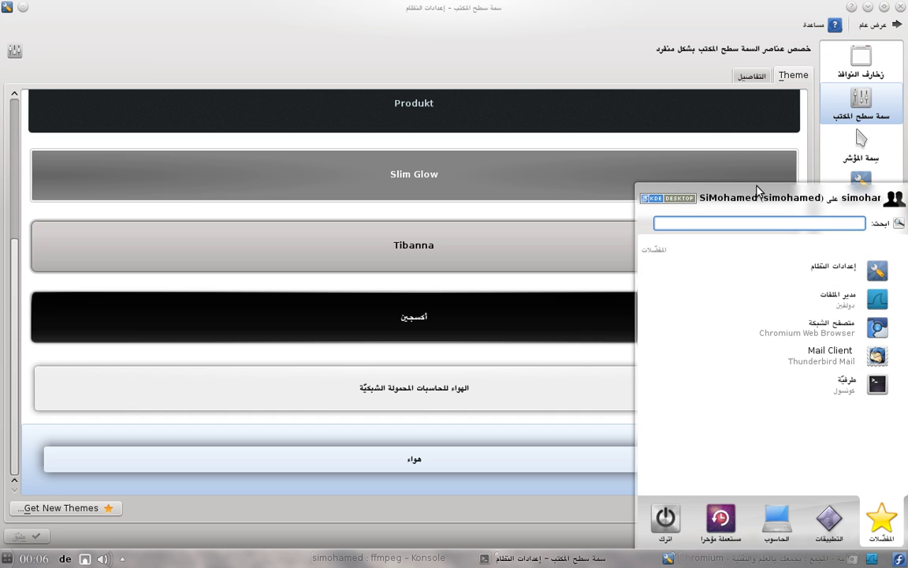
pyautogui.moveTo(907, 0)
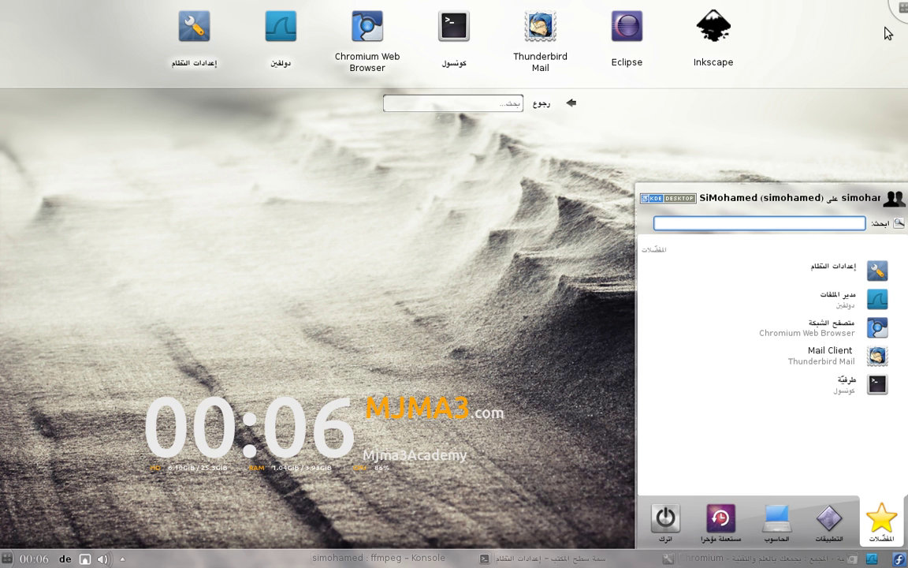
pyautogui.click(418, 281)
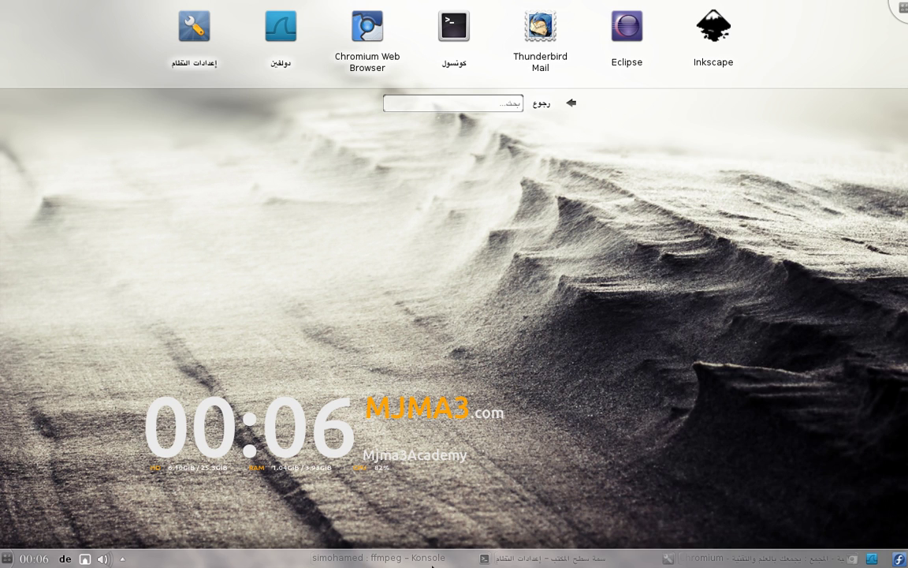
pyautogui.click(547, 558)
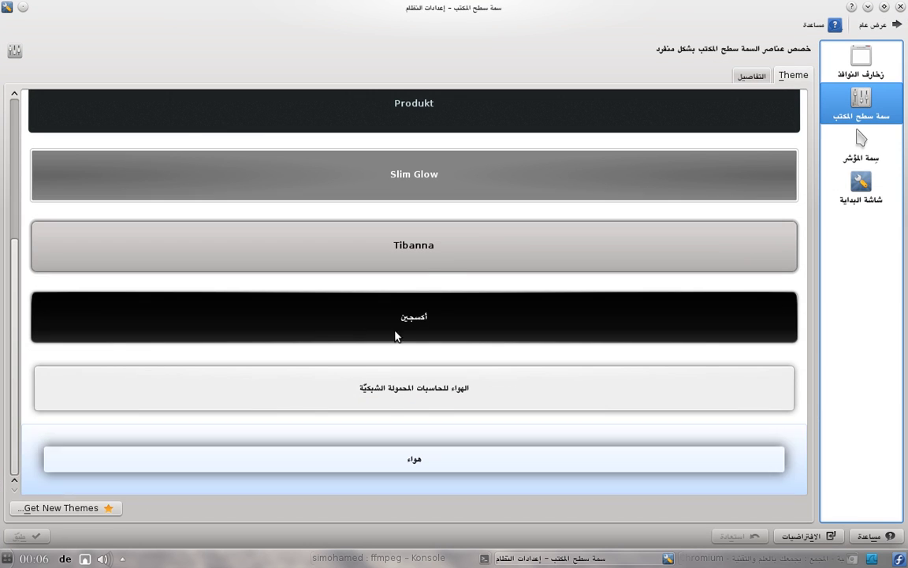
# Apply the Slim Glow desktop theme and check its look on the desktop panels and application launcher
pyautogui.click(424, 201)
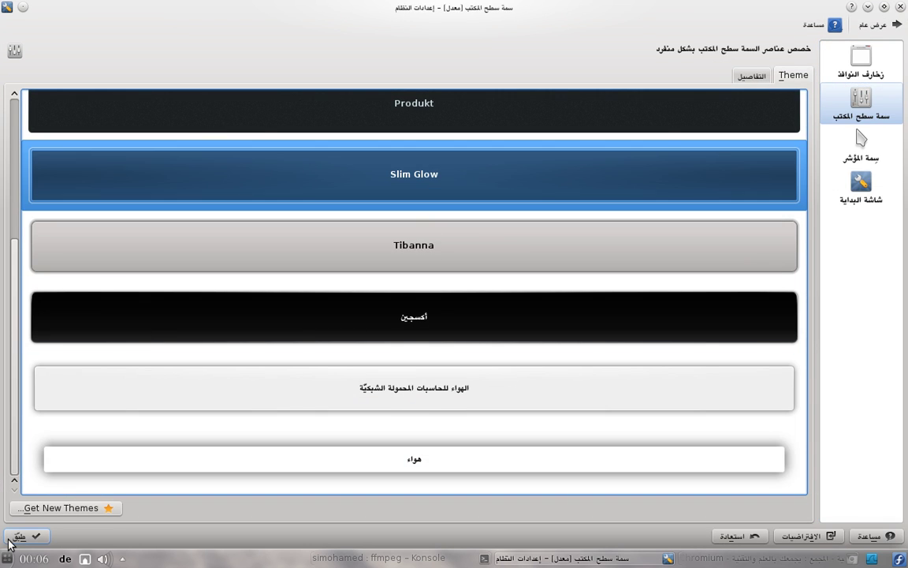
pyautogui.click(10, 543)
pyautogui.click(552, 559)
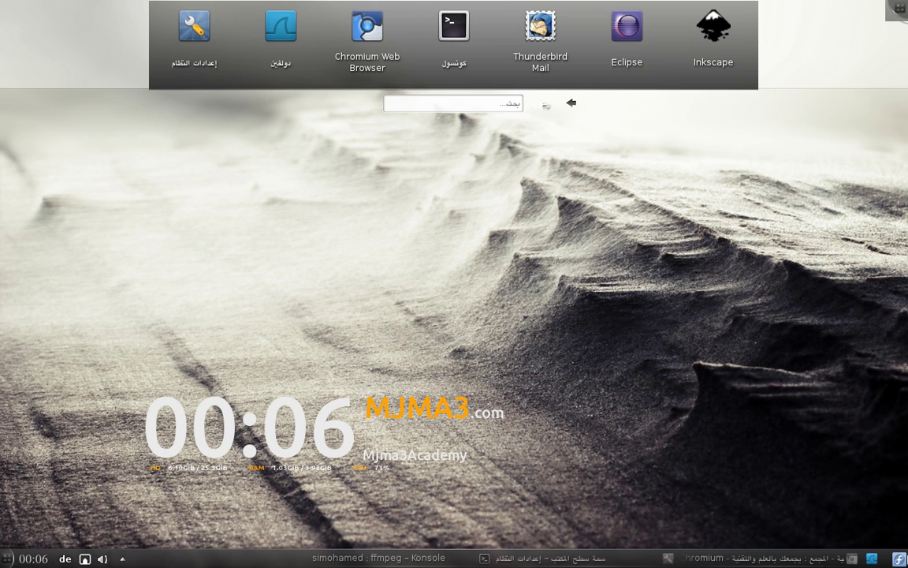
pyautogui.click(426, 558)
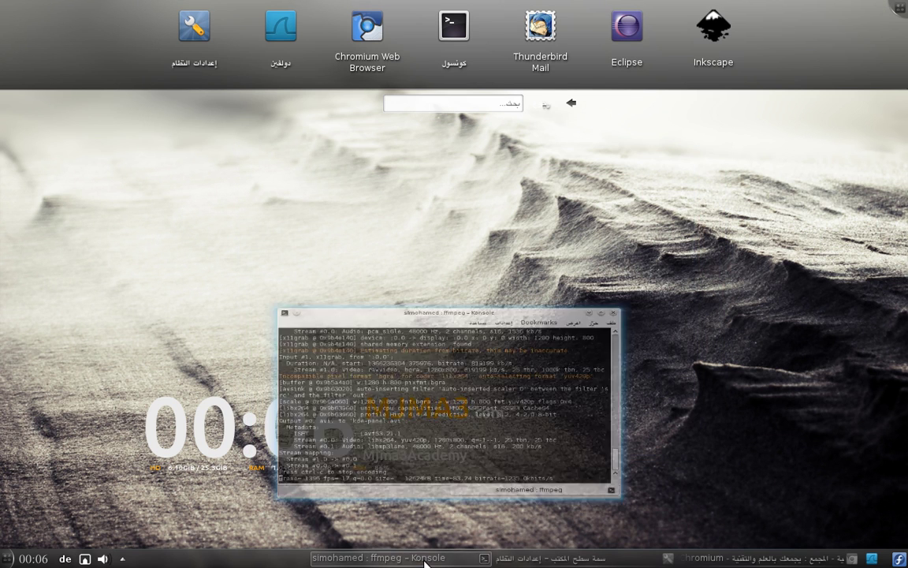
pyautogui.click(425, 558)
pyautogui.hotkey('alt', 'F1')
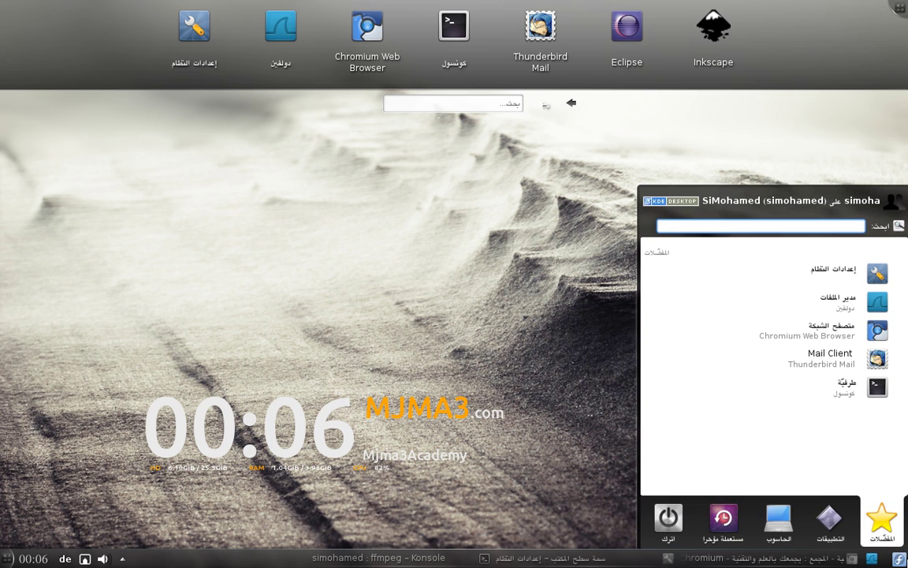
pyautogui.press('Escape')
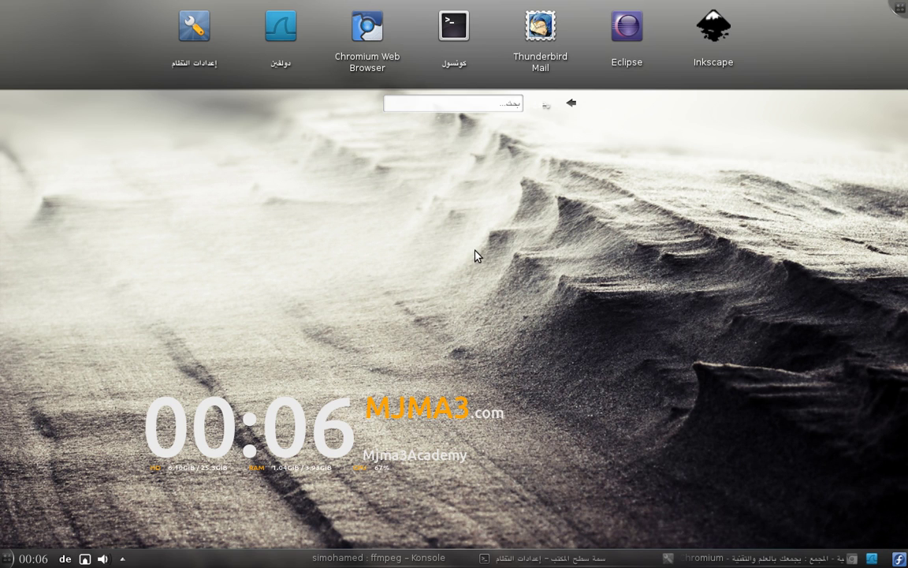
# Look at the newest desktop themes offered for download and leave without installing any
pyautogui.click(544, 558)
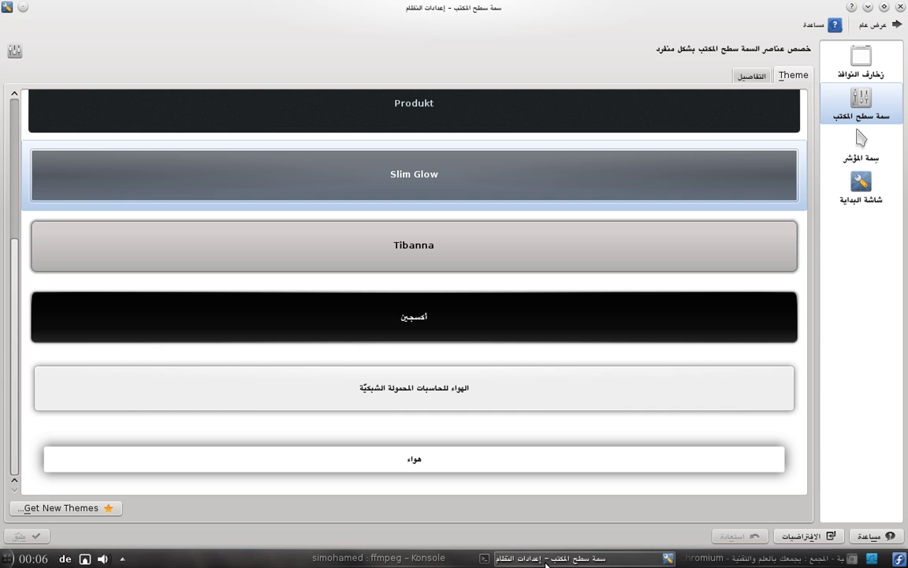
pyautogui.click(45, 514)
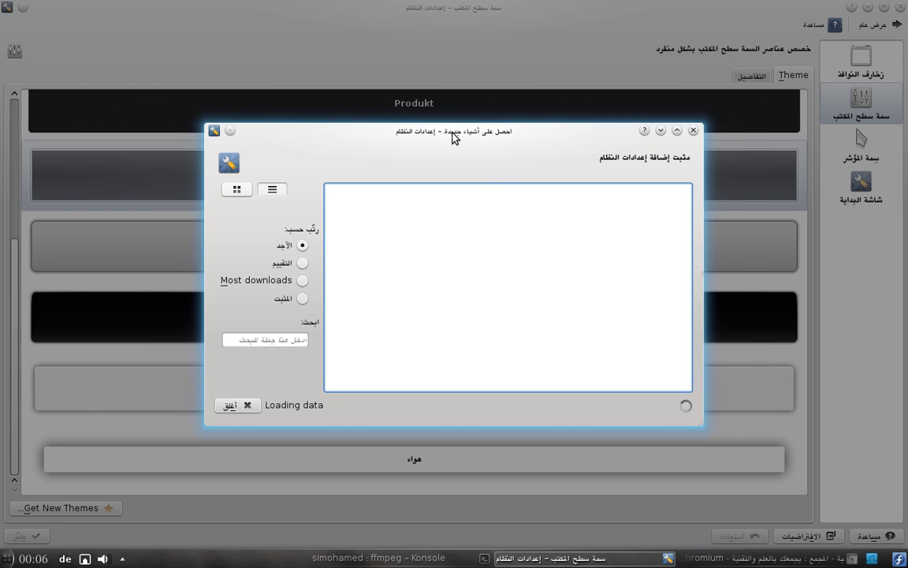
pyautogui.moveTo(434, 131); pyautogui.dragTo(466, 63)
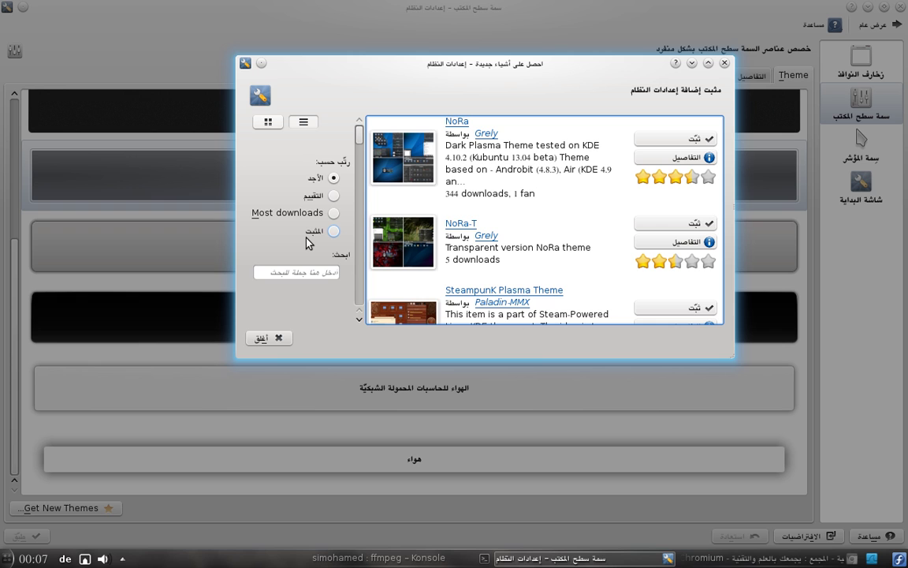
pyautogui.click(266, 341)
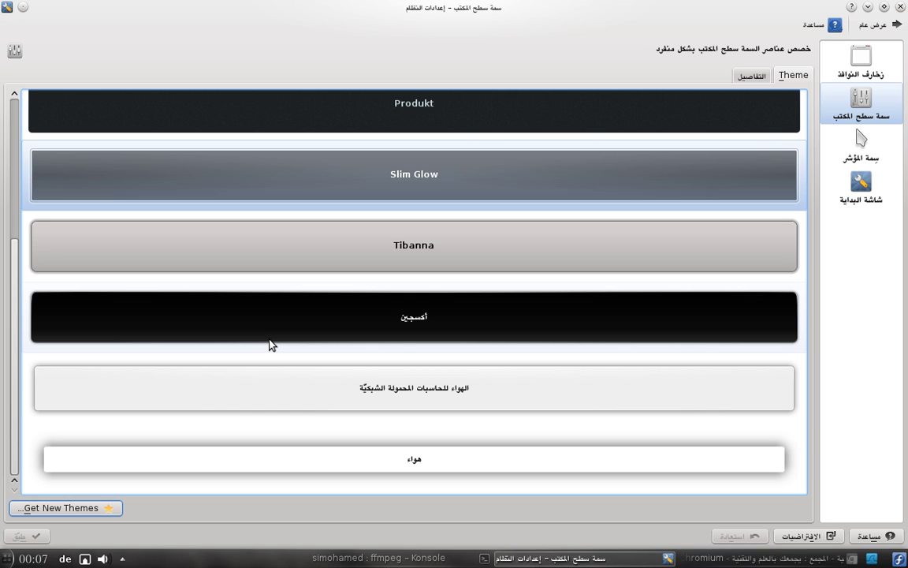
# Inspect the theme element details and the available color scheme sources without changing them, and close System Settings
pyautogui.click(751, 79)
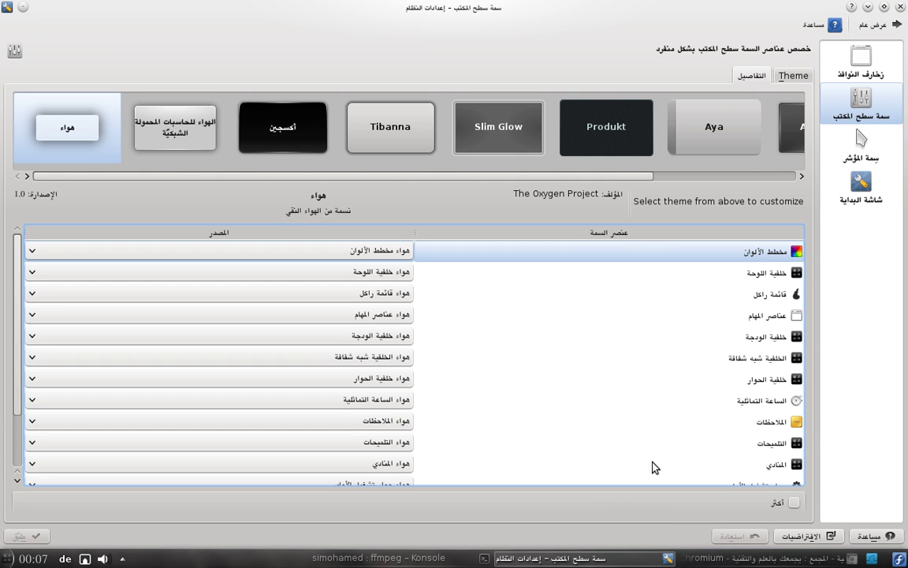
pyautogui.click(519, 251)
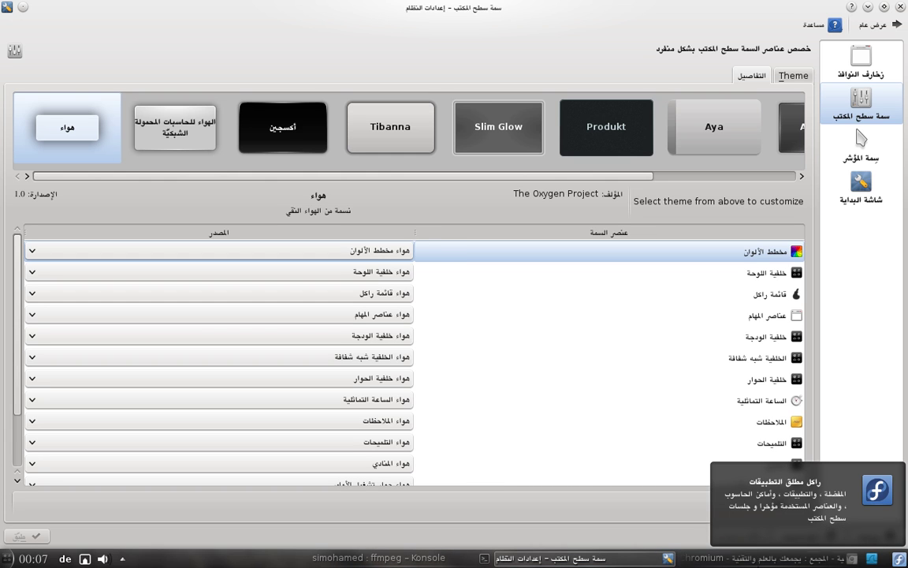
pyautogui.click(380, 251)
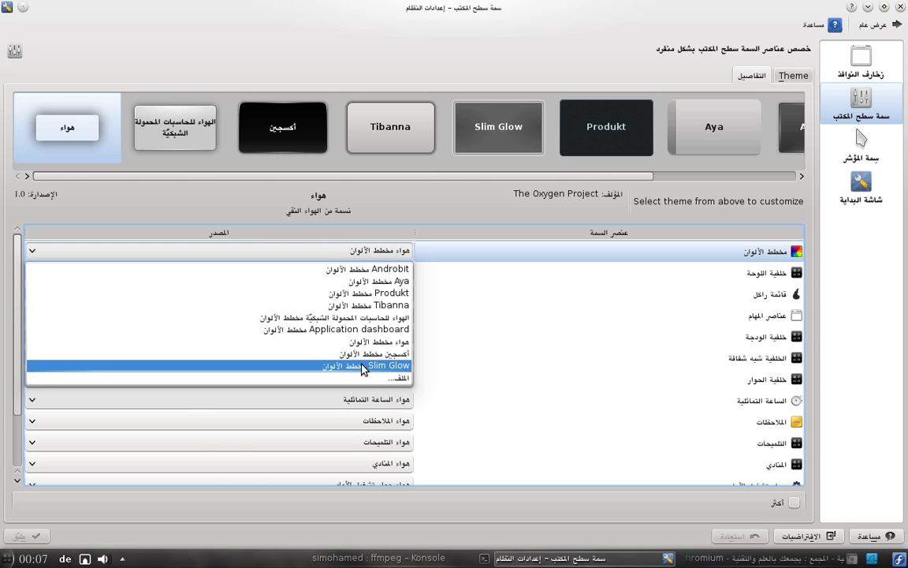
pyautogui.click(467, 193)
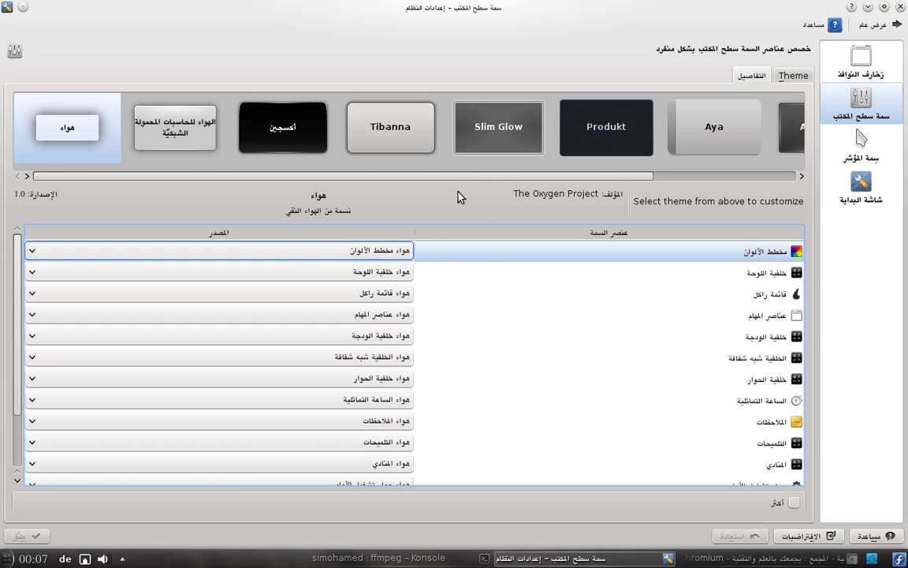
pyautogui.click(791, 75)
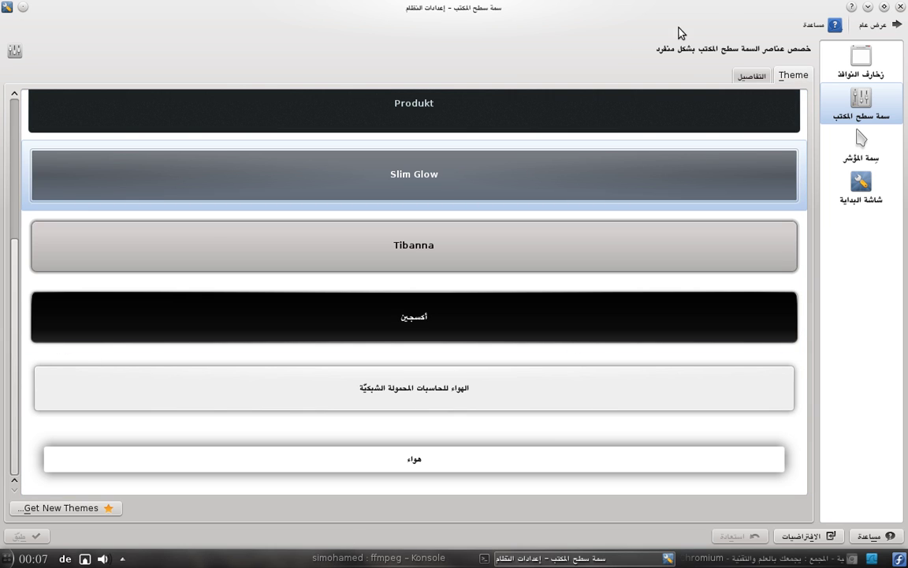
pyautogui.click(900, 7)
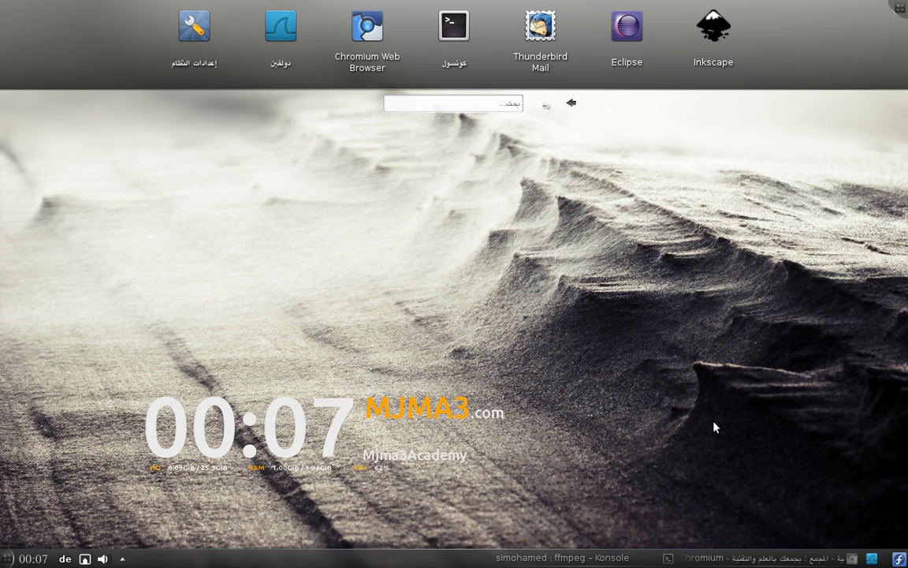
# Browse the System and Internet application categories in the application launcher
pyautogui.click(901, 558)
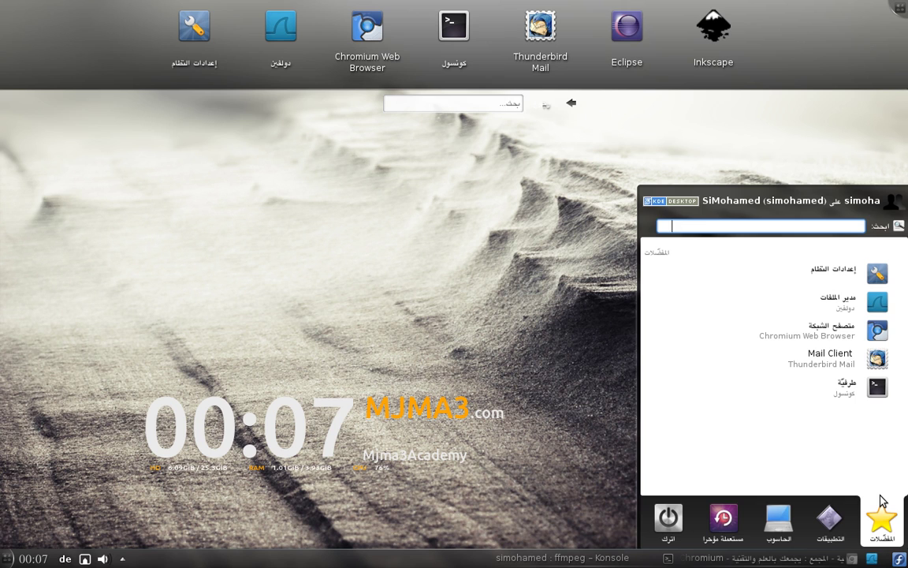
pyautogui.click(823, 508)
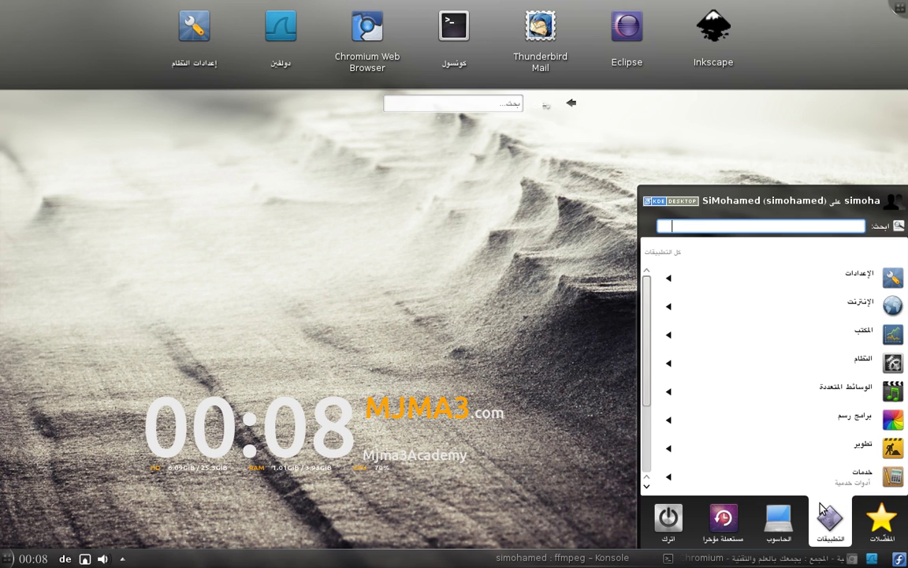
pyautogui.click(750, 356)
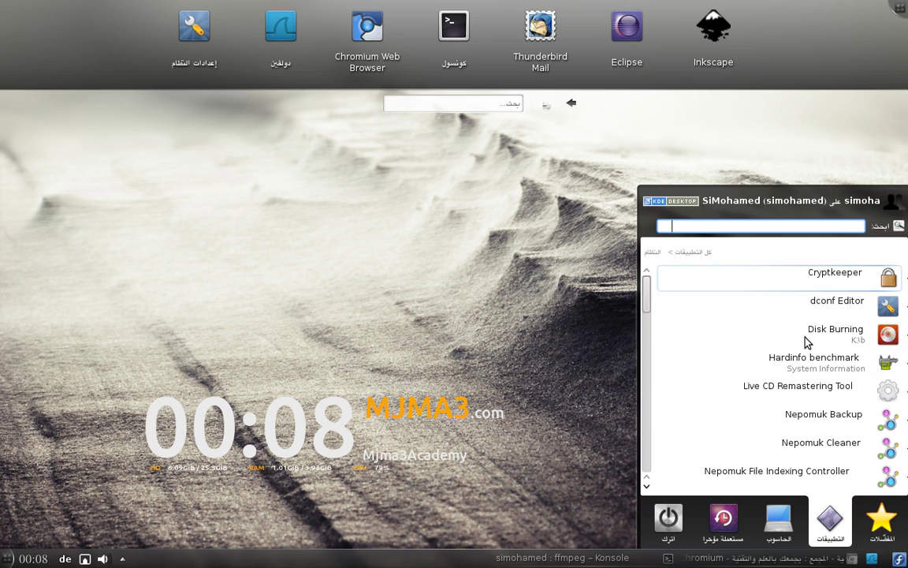
pyautogui.click(698, 253)
pyautogui.click(803, 307)
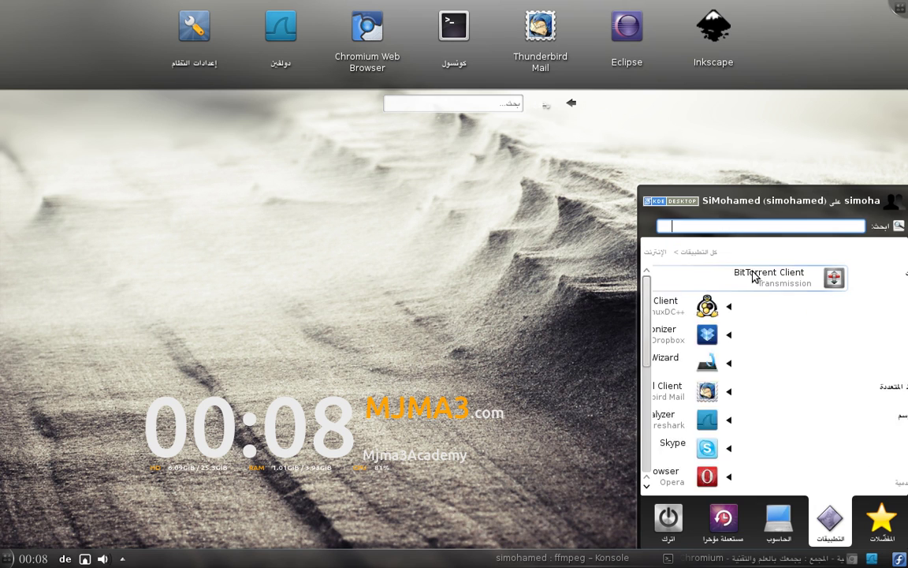
pyautogui.click(699, 253)
# View the launcher's Computer, Recently Used, Leave and Favorites sections, and open the Multimedia applications category
pyautogui.click(789, 512)
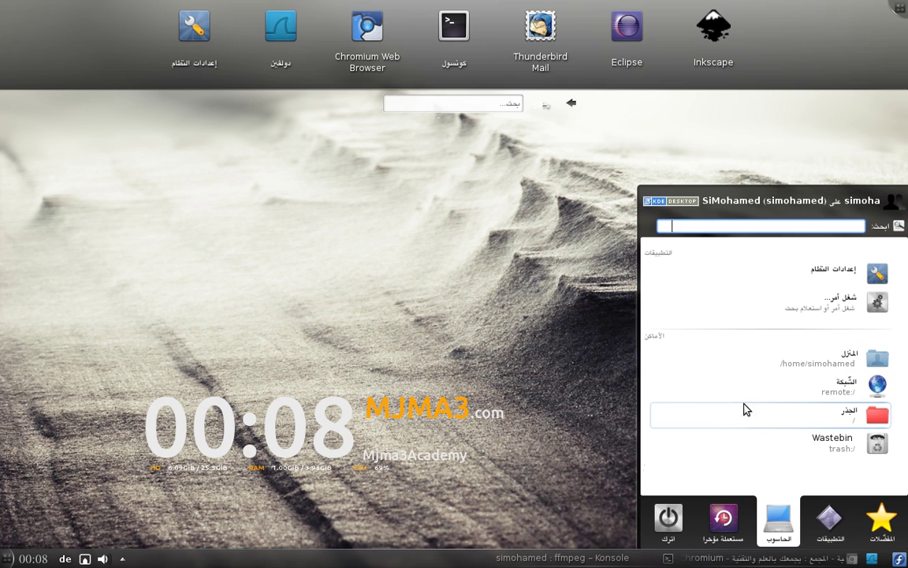
pyautogui.click(723, 522)
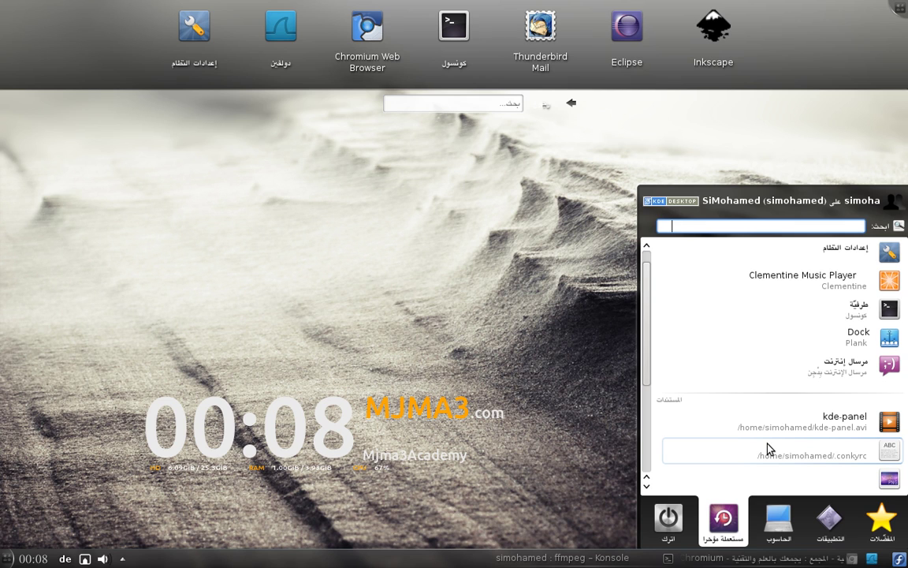
pyautogui.moveTo(683, 543)
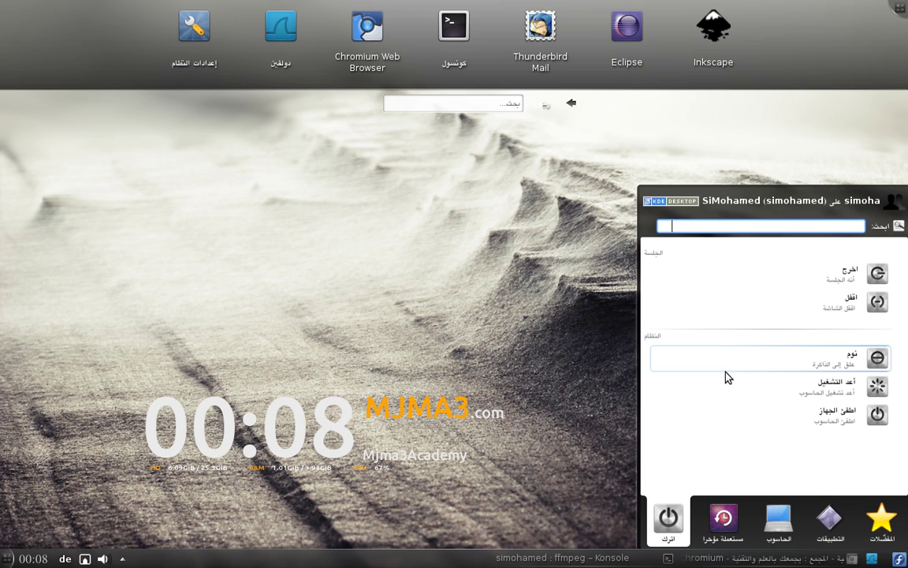
pyautogui.click(893, 523)
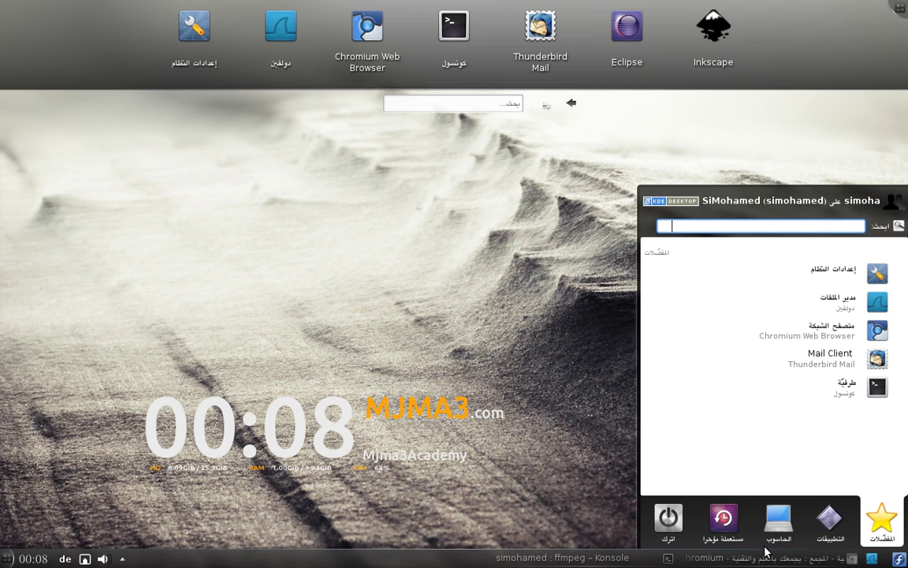
pyautogui.click(812, 527)
pyautogui.click(825, 361)
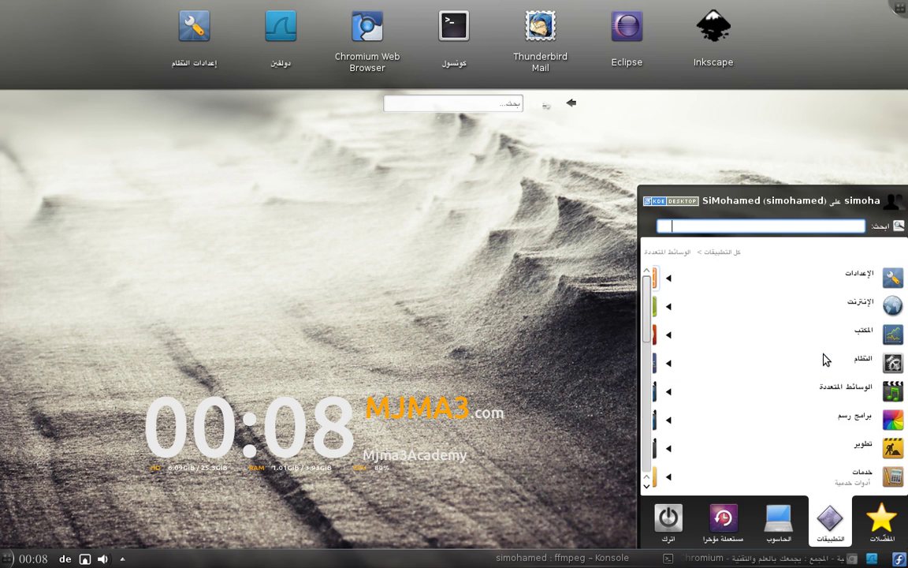
# Add Clementine Music Player to the launcher's favorites and move it above the Konsole entry
pyautogui.rightClick(785, 282)
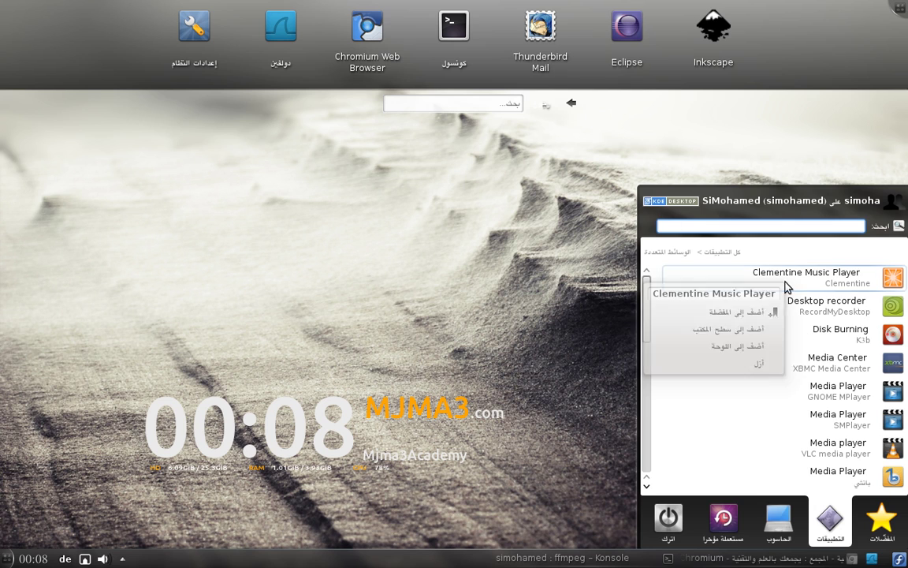
pyautogui.click(707, 315)
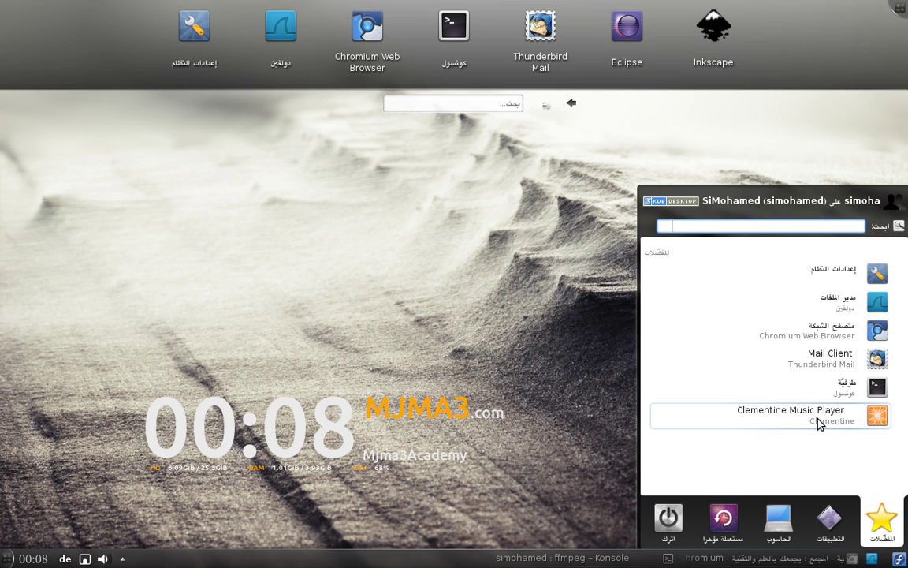
pyautogui.moveTo(820, 424); pyautogui.dragTo(768, 415)
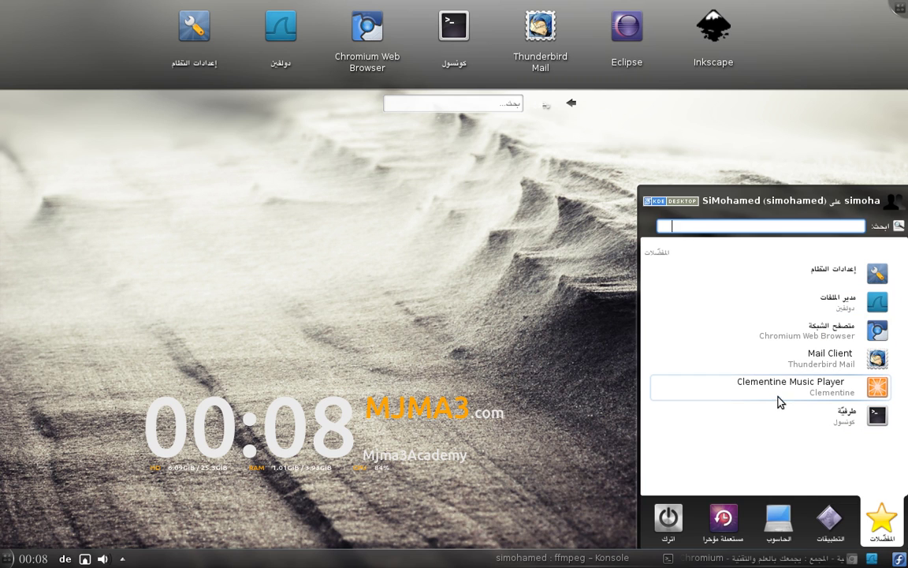
# Remove Clementine Music Player from the launcher's favorites
pyautogui.rightClick(785, 392)
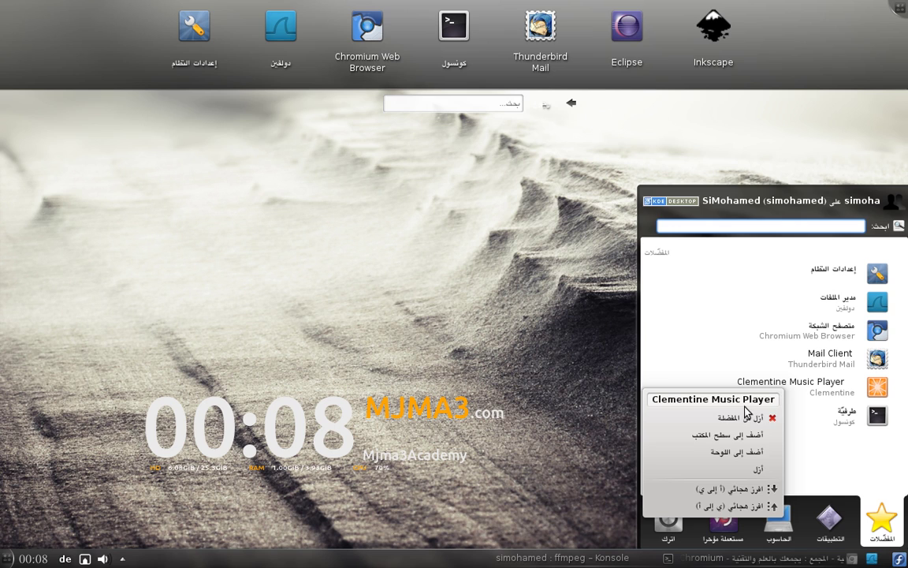
pyautogui.click(678, 418)
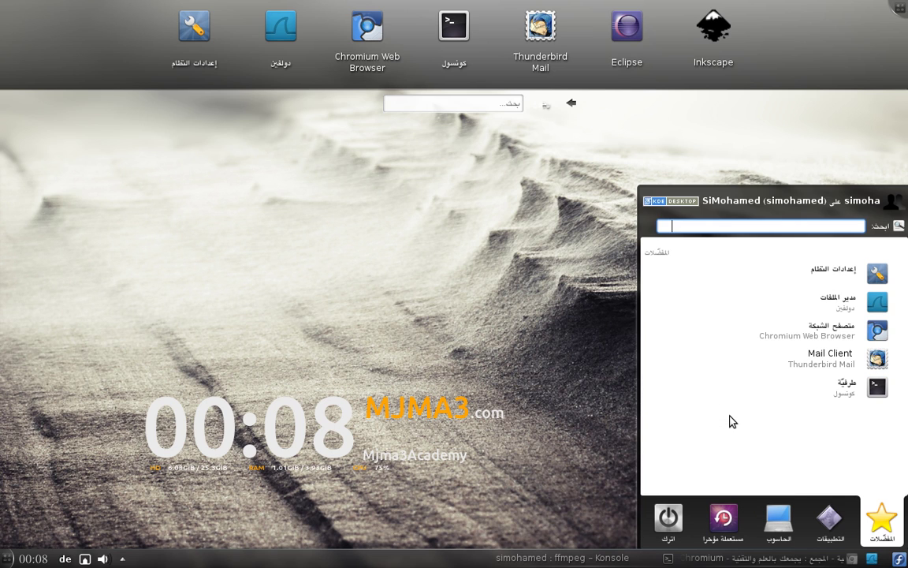
# View the launcher's Computer section and the Multimedia applications, and return to the list of all application categories
pyautogui.click(779, 519)
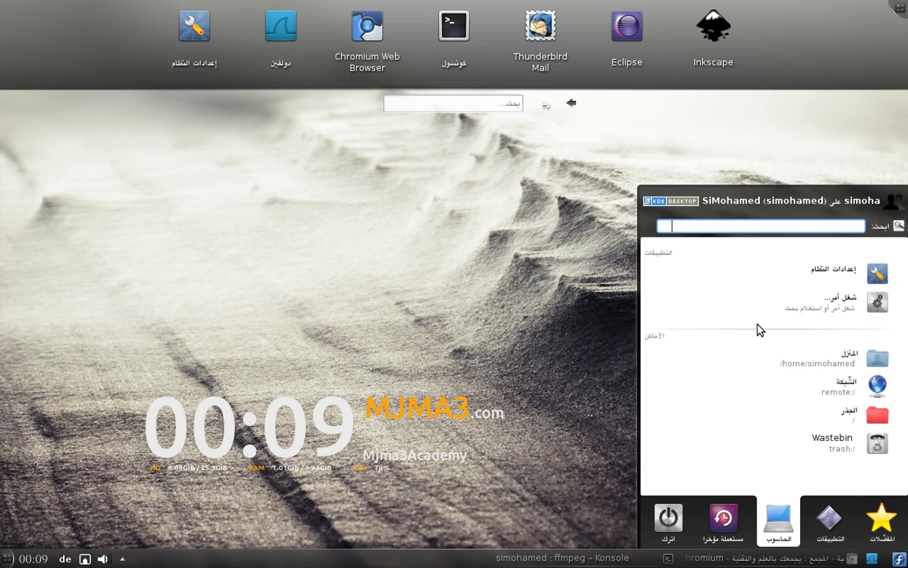
pyautogui.click(815, 540)
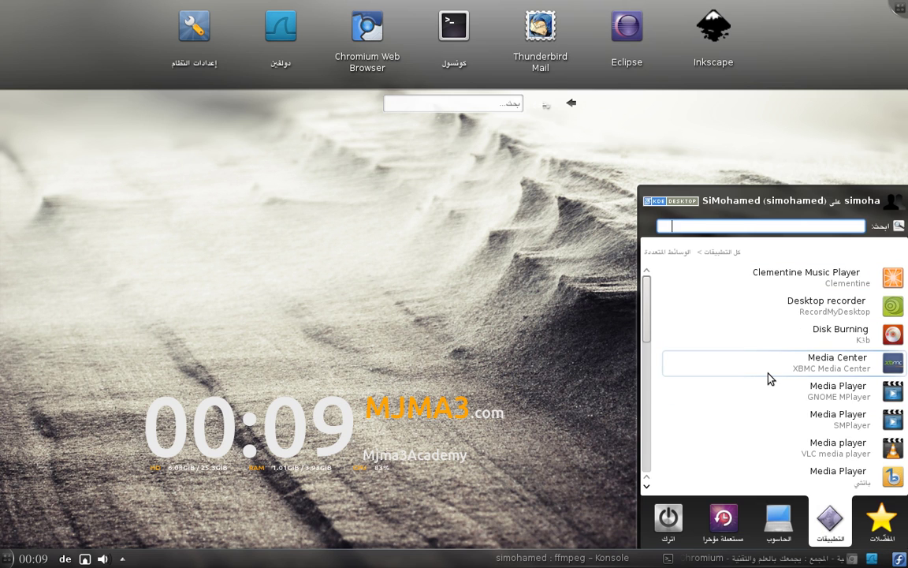
pyautogui.scroll(-5, 771, 379)
pyautogui.scroll(-3, 761, 402)
pyautogui.click(716, 253)
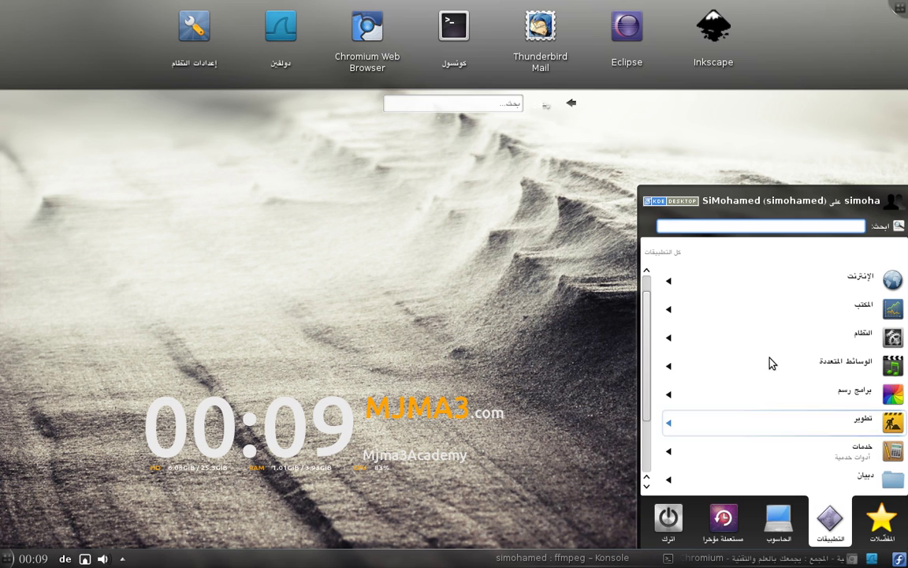
# Inspect the entries of the Settings category in the KDE menu editor and close the editor without changes
pyautogui.rightClick(810, 504)
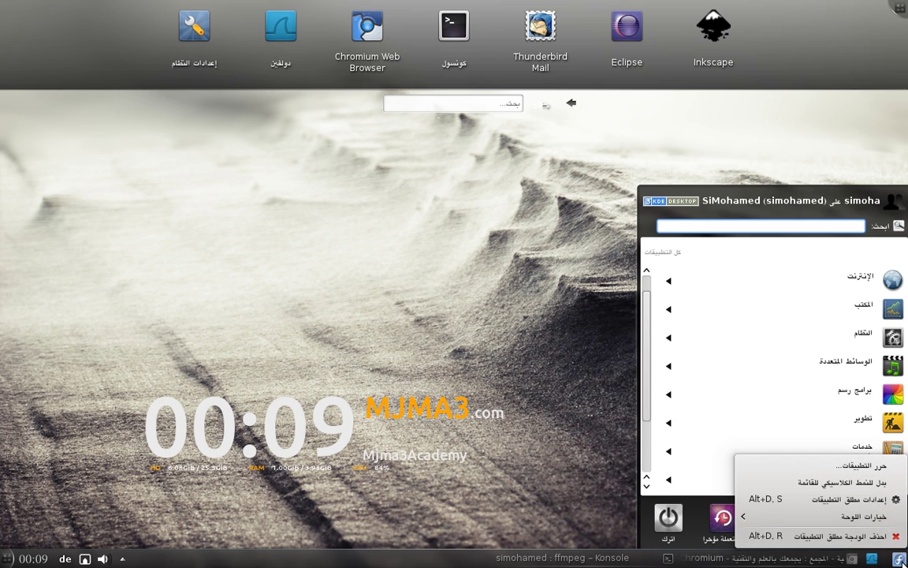
pyautogui.click(864, 470)
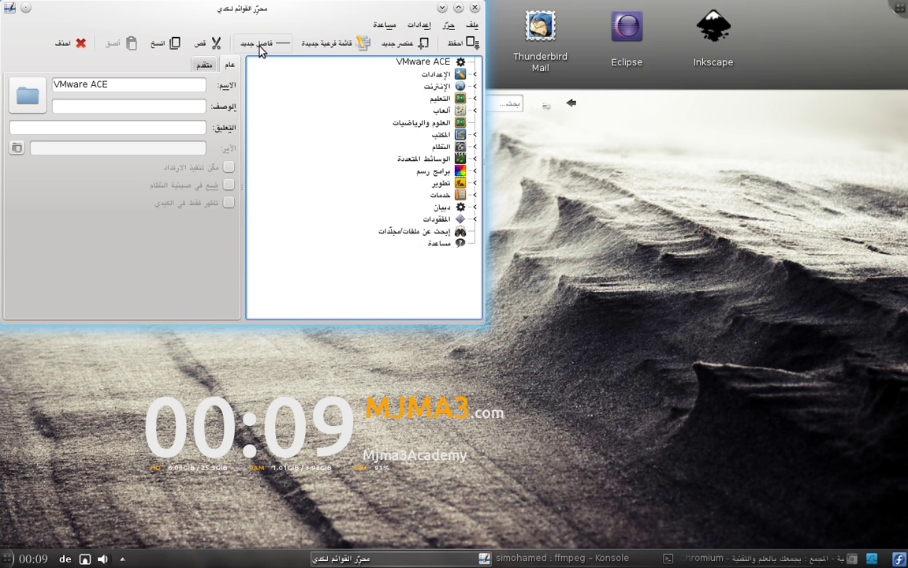
pyautogui.moveTo(220, 9); pyautogui.dragTo(452, 115)
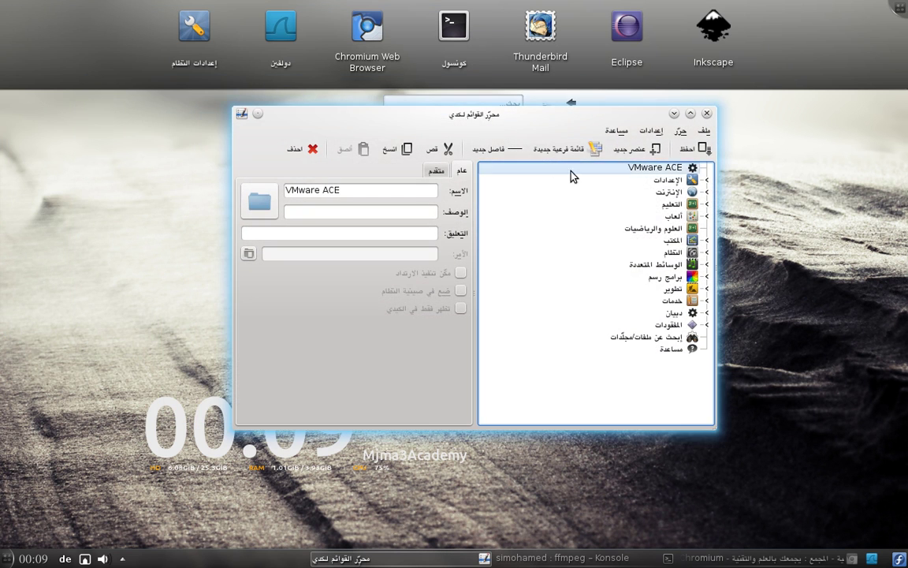
pyautogui.click(497, 180)
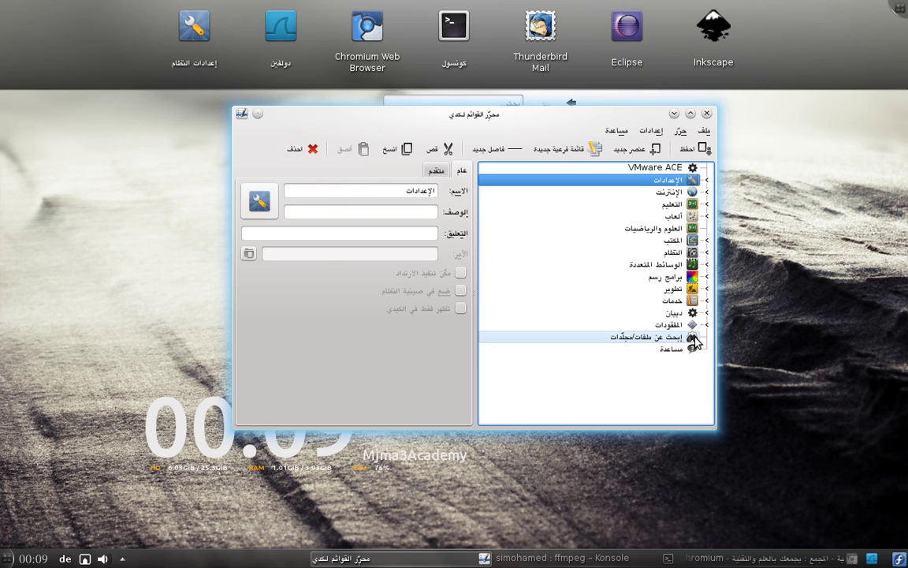
pyautogui.click(707, 182)
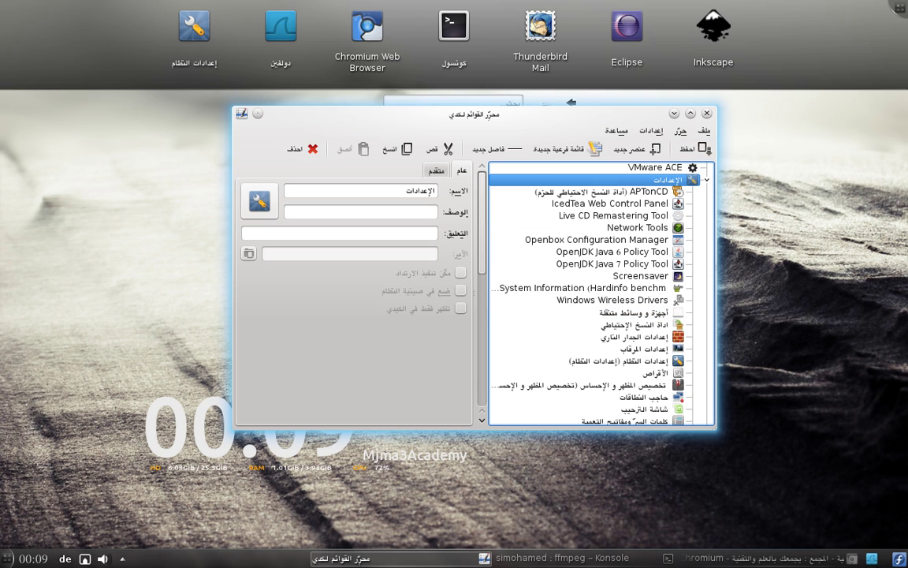
pyautogui.hotkey('alt', 'F1')
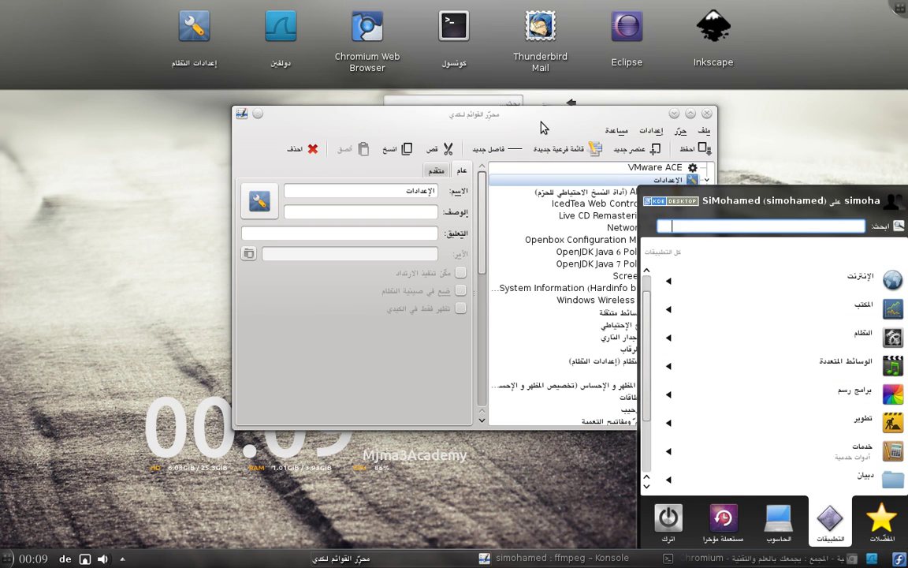
pyautogui.click(515, 126)
pyautogui.click(707, 114)
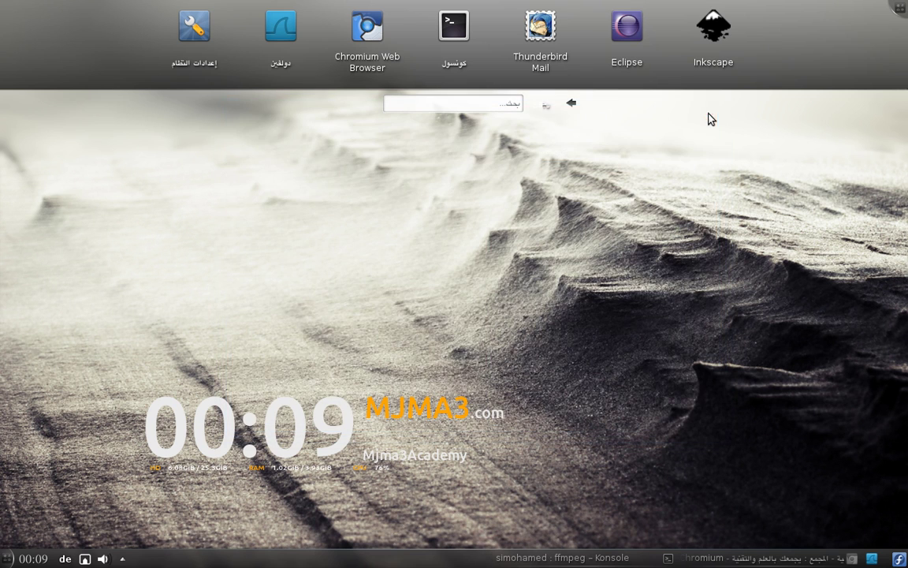
# Change the application launcher's icon to the Debian swirl from the Places system icons and apply it
pyautogui.hotkey('alt', 'F1')
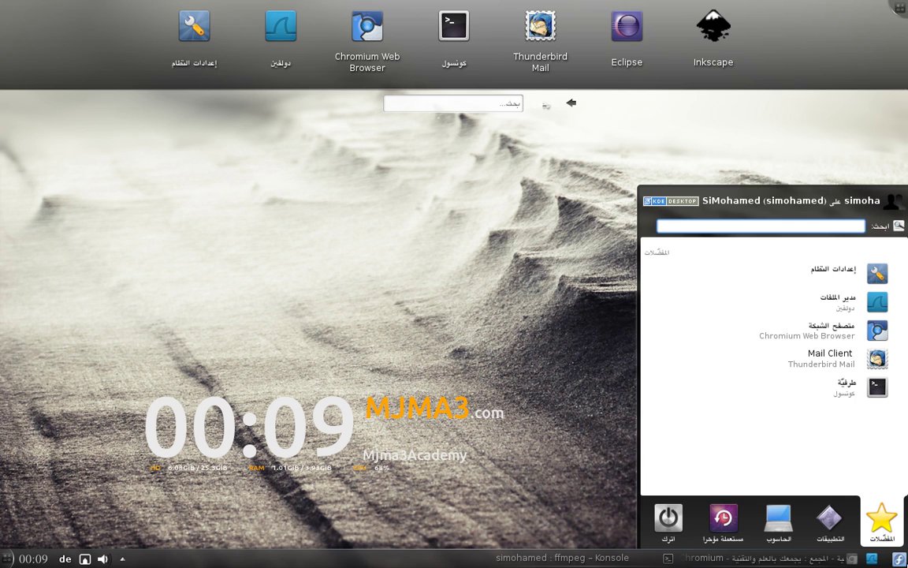
pyautogui.rightClick(899, 558)
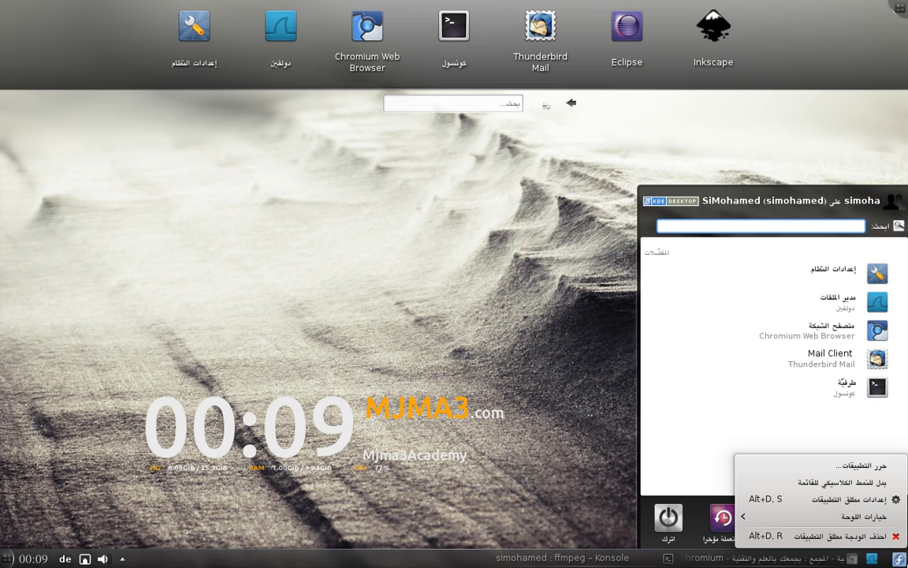
pyautogui.click(859, 506)
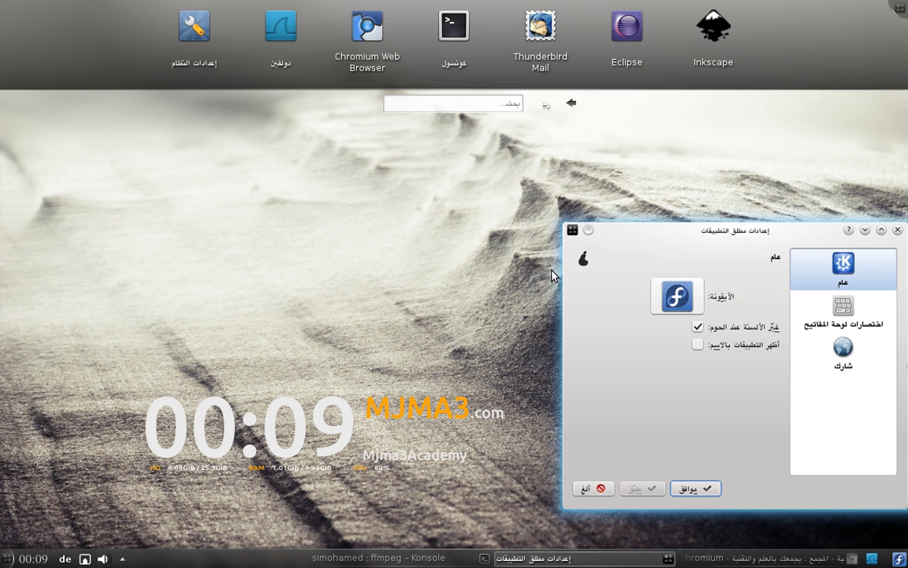
pyautogui.moveTo(773, 242); pyautogui.dragTo(432, 126)
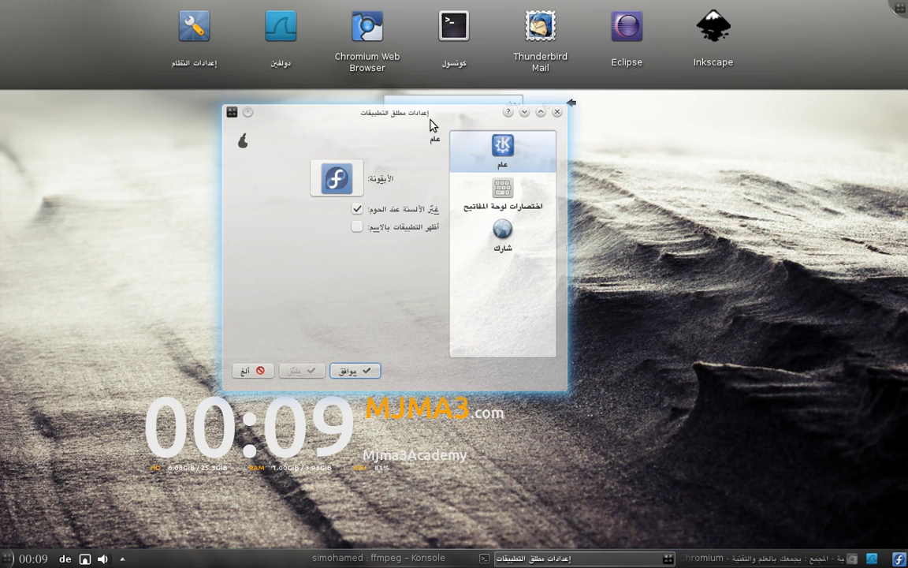
pyautogui.click(323, 181)
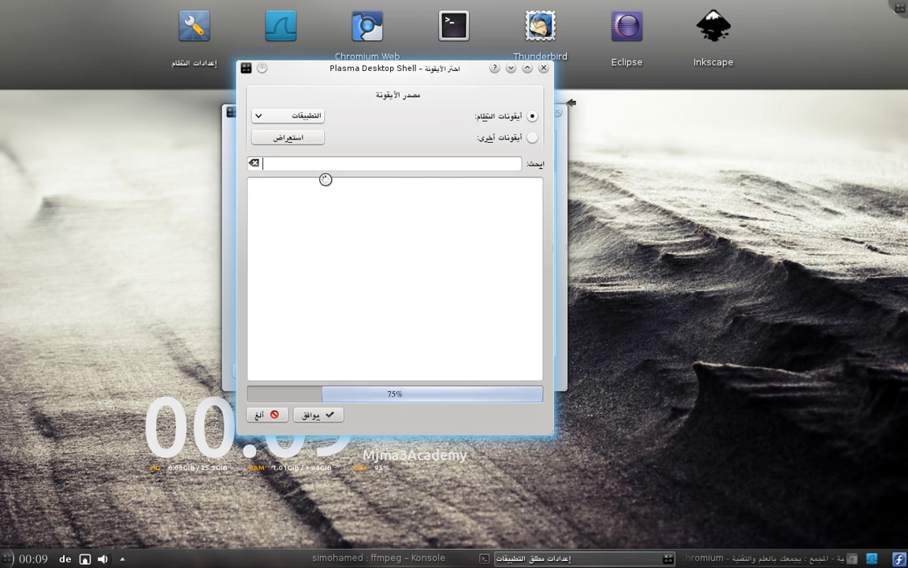
pyautogui.moveTo(389, 78); pyautogui.dragTo(395, 85)
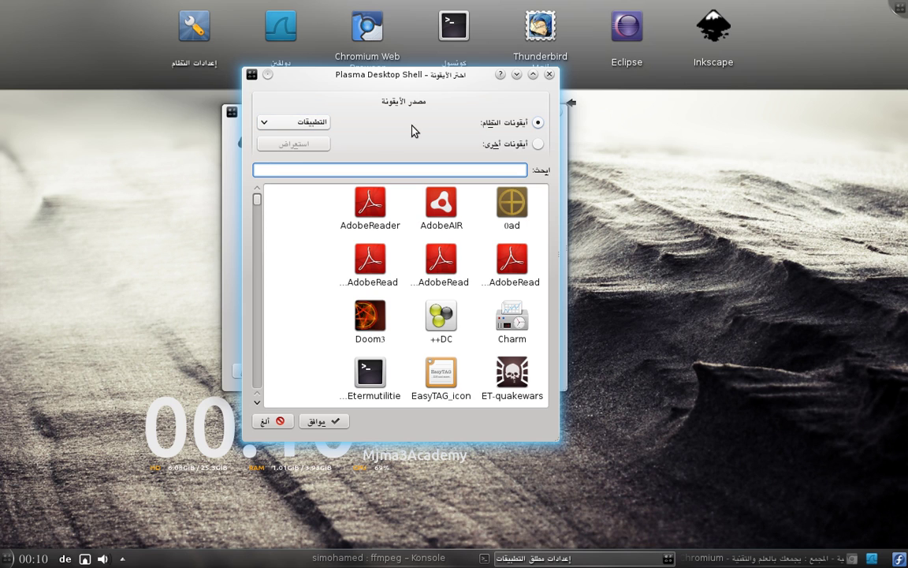
pyautogui.click(267, 123)
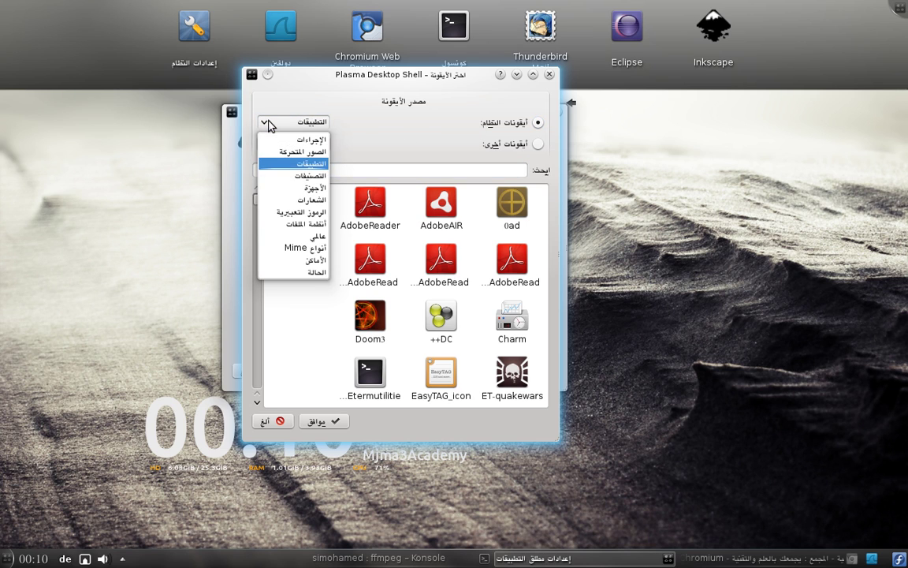
pyautogui.click(288, 261)
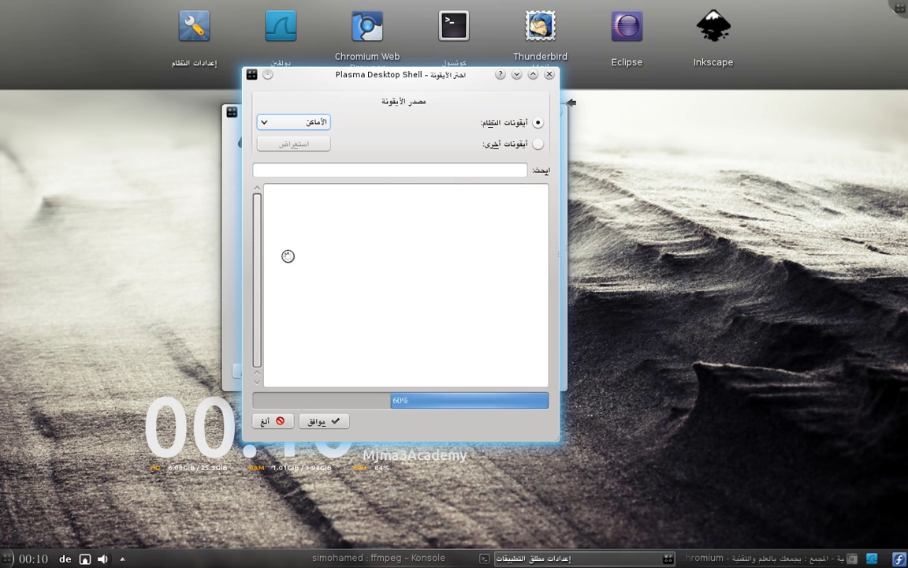
pyautogui.click(511, 321)
pyautogui.doubleClick(511, 321)
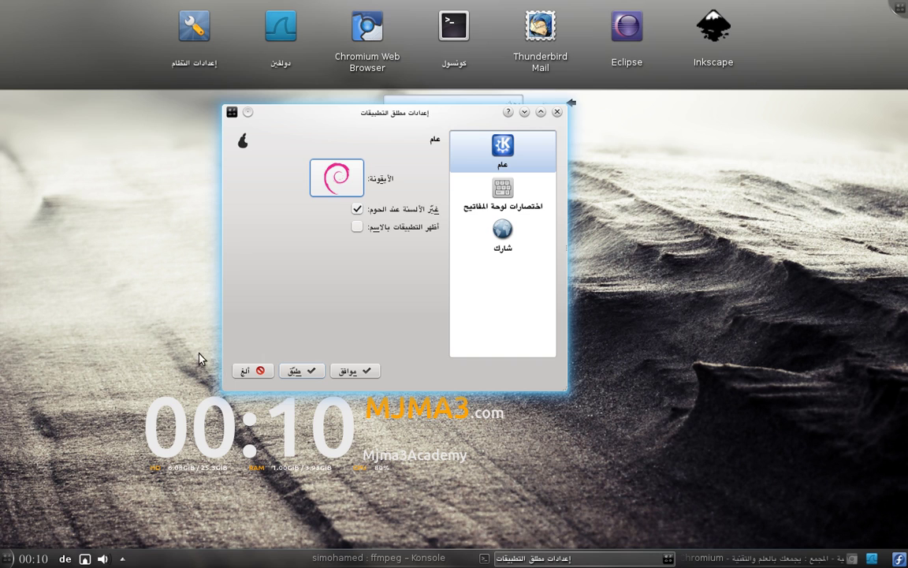
pyautogui.click(297, 365)
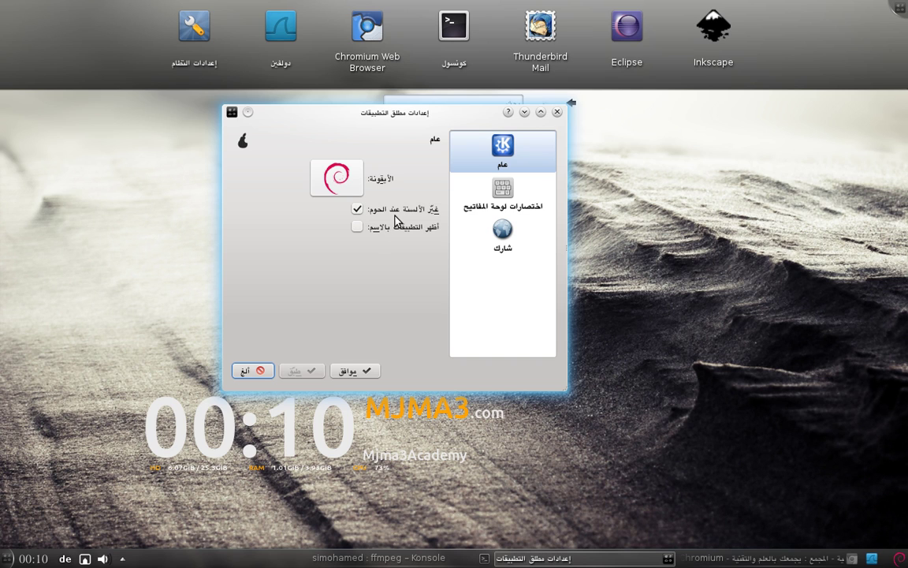
# Check the launcher's automatic section switching by going through Recently Used, Favorites and Applications
pyautogui.hotkey('alt', 'F1')
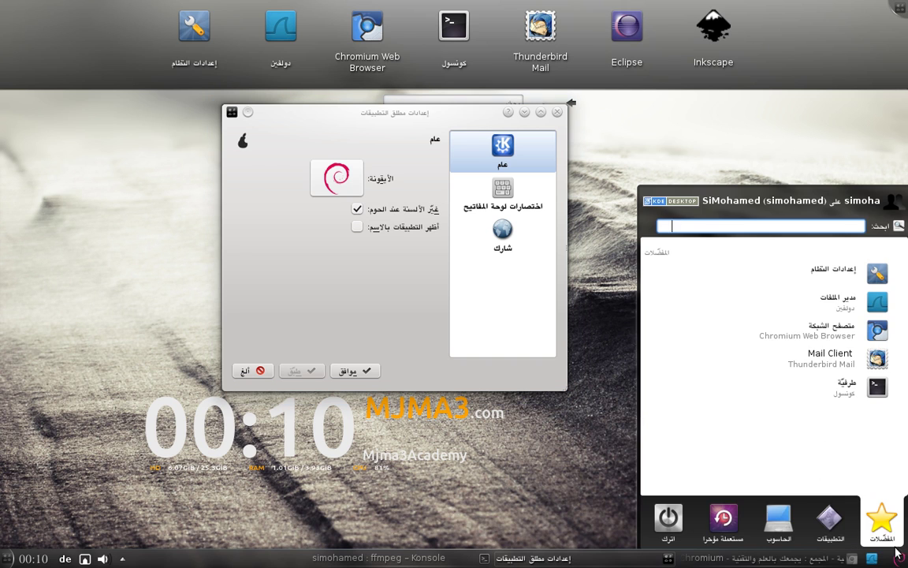
pyautogui.moveTo(716, 533)
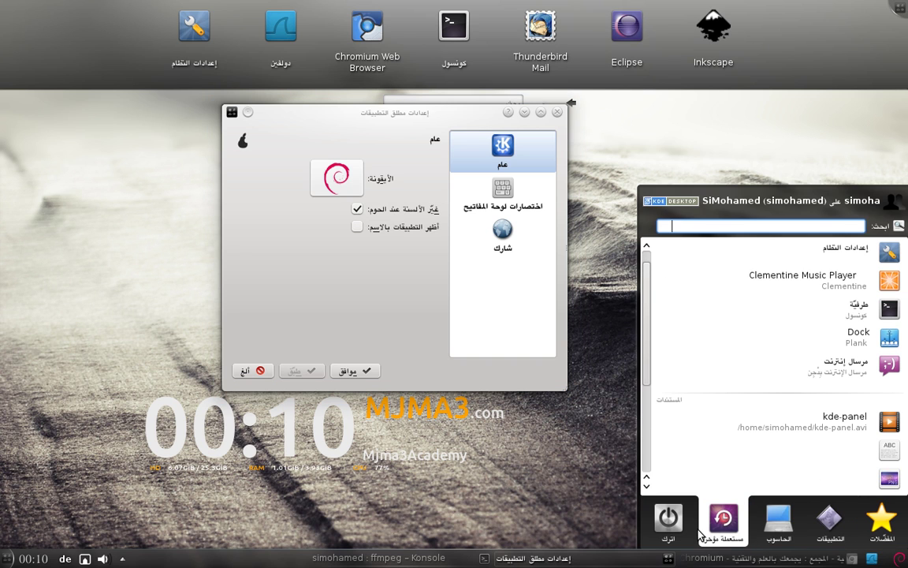
pyautogui.moveTo(881, 522)
pyautogui.moveTo(829, 521)
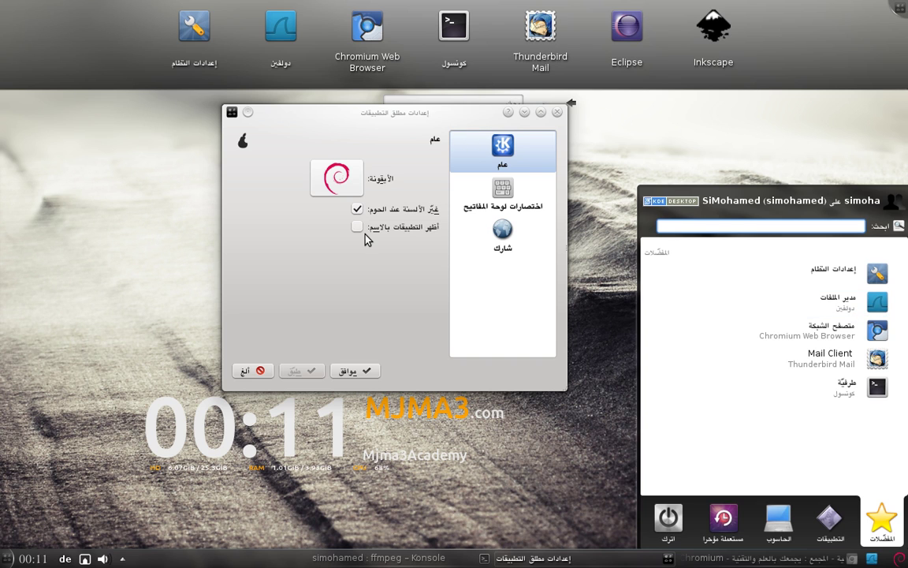
# Assign Meta+Space as the application launcher's keyboard shortcut and apply it
pyautogui.click(478, 199)
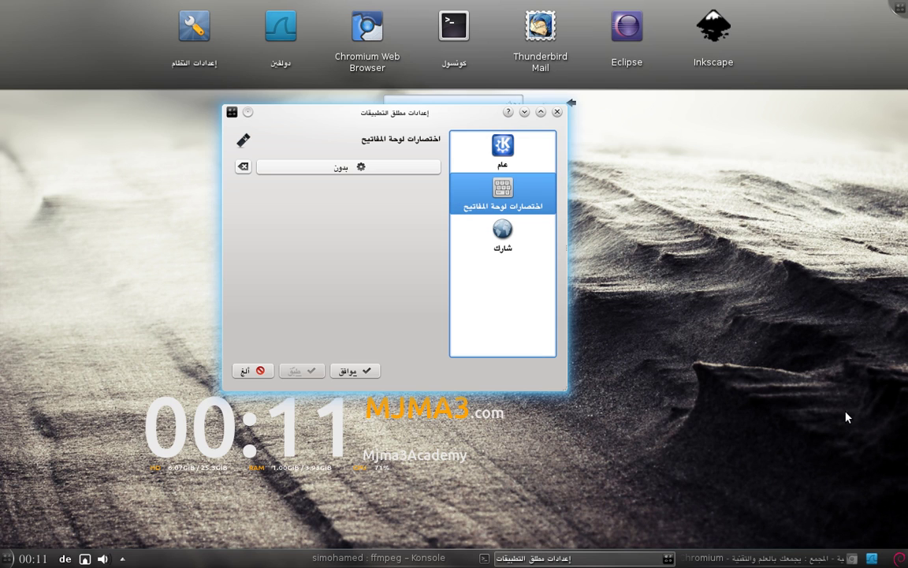
pyautogui.click(347, 168)
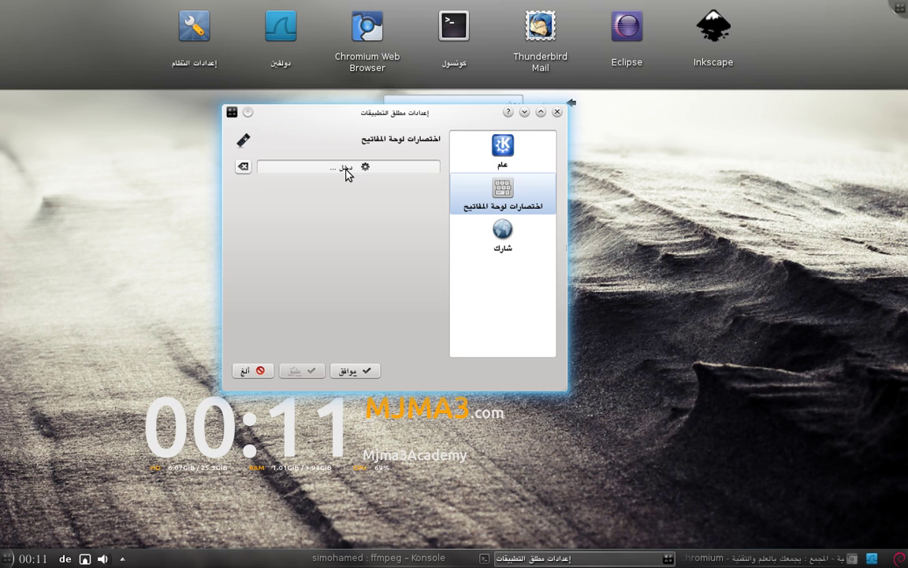
pyautogui.press('super+space')
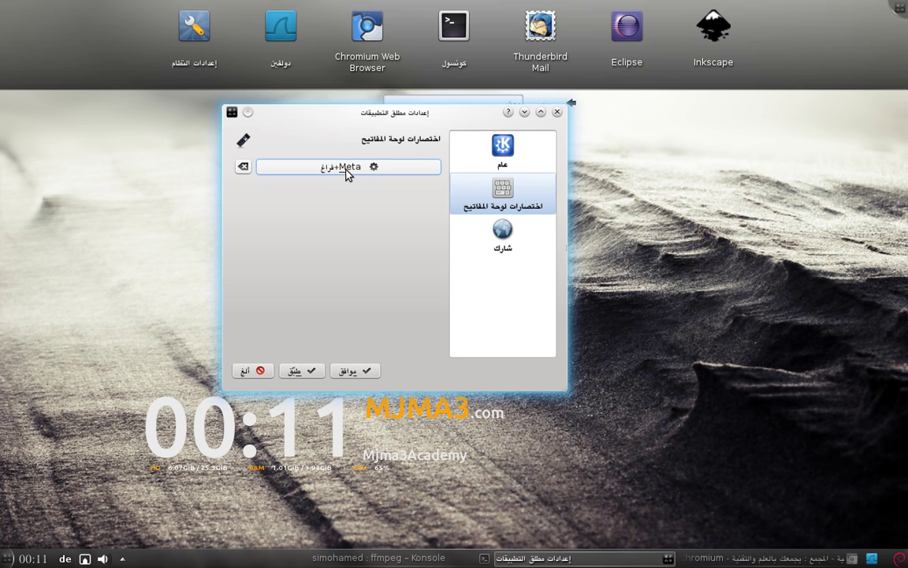
pyautogui.click(304, 370)
# Test the launcher's new shortcut by showing and hiding it repeatedly, and close the launcher settings
pyautogui.press('super+space')
pyautogui.press('super+space')
pyautogui.press('super+space')
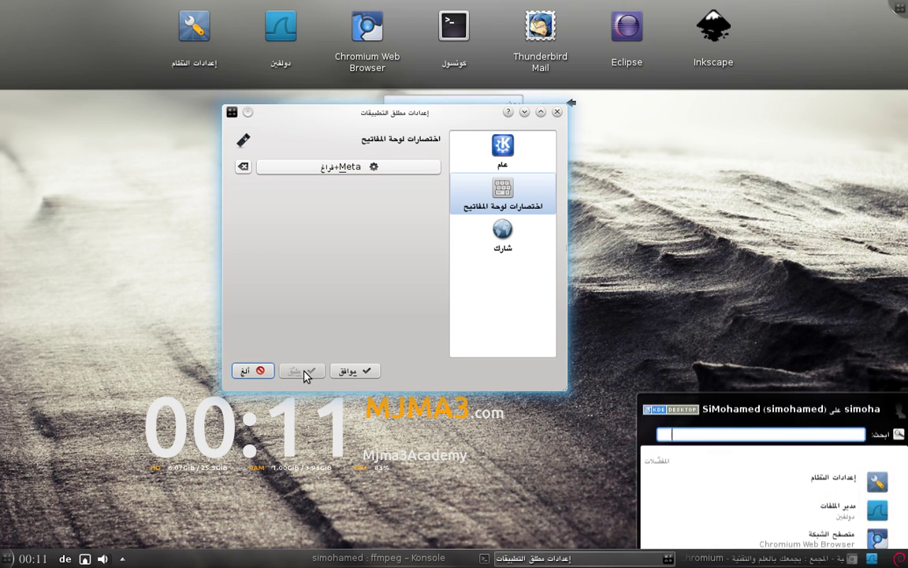
pyautogui.press('super+space')
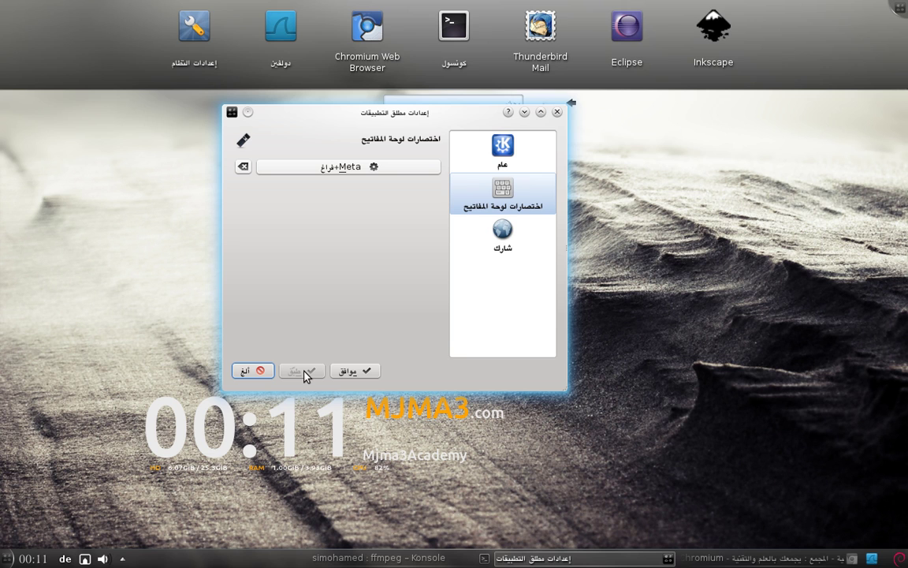
pyautogui.click(558, 113)
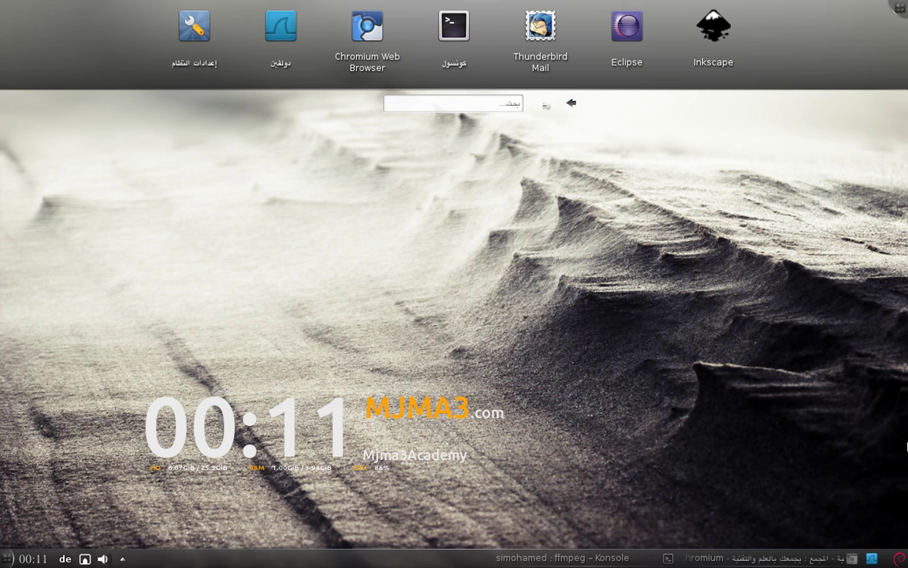
pyautogui.rightClick(901, 559)
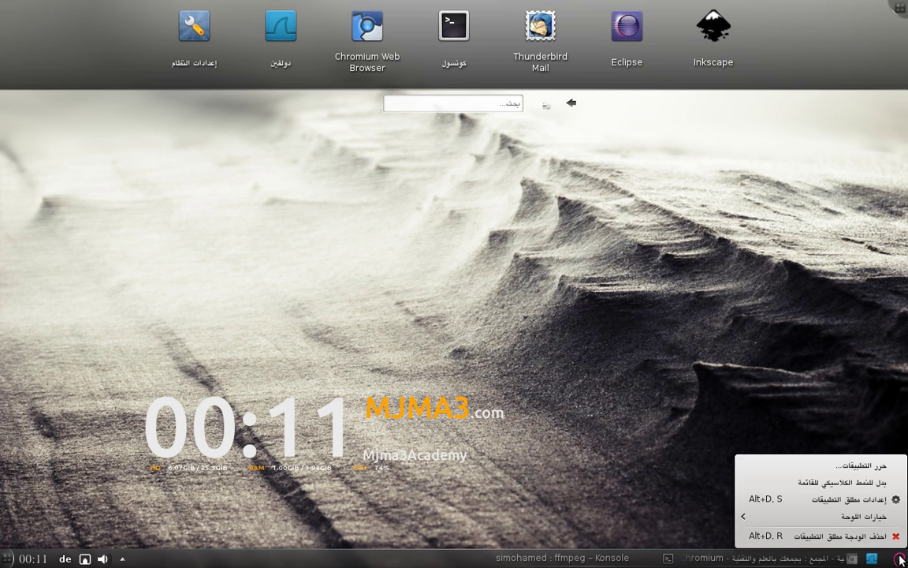
pyautogui.press('Escape')
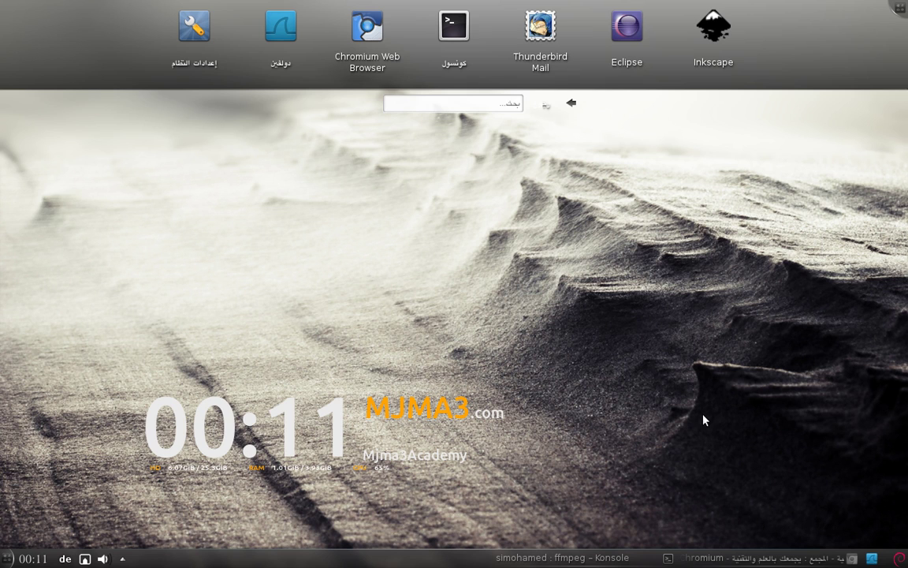
# Open the task manager's settings from the taskbar and move the dialog aside
pyautogui.rightClick(809, 556)
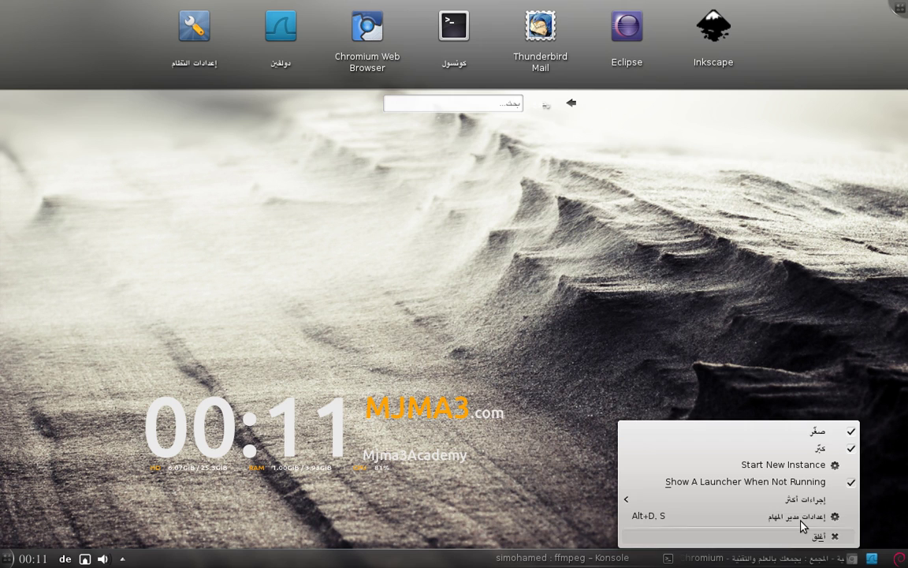
pyautogui.click(801, 521)
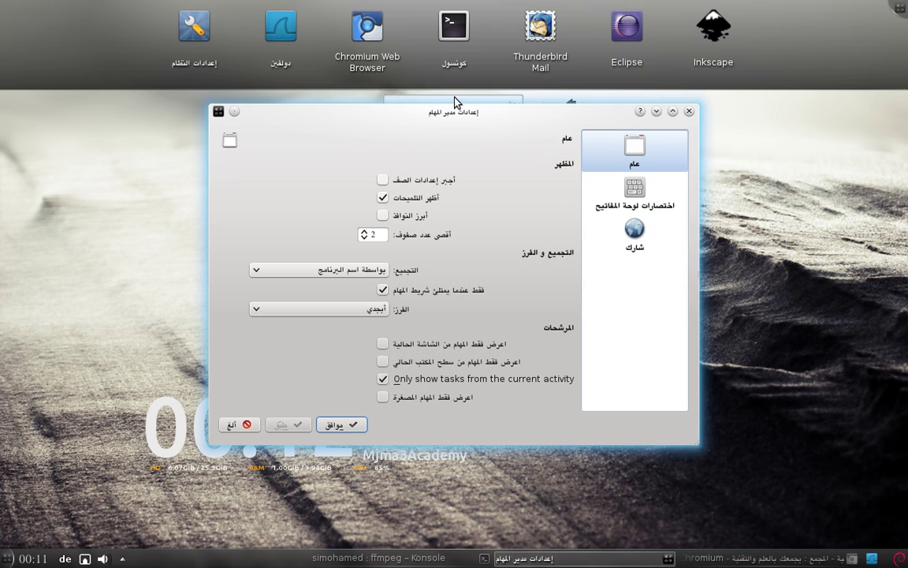
pyautogui.moveTo(431, 158); pyautogui.dragTo(541, 179)
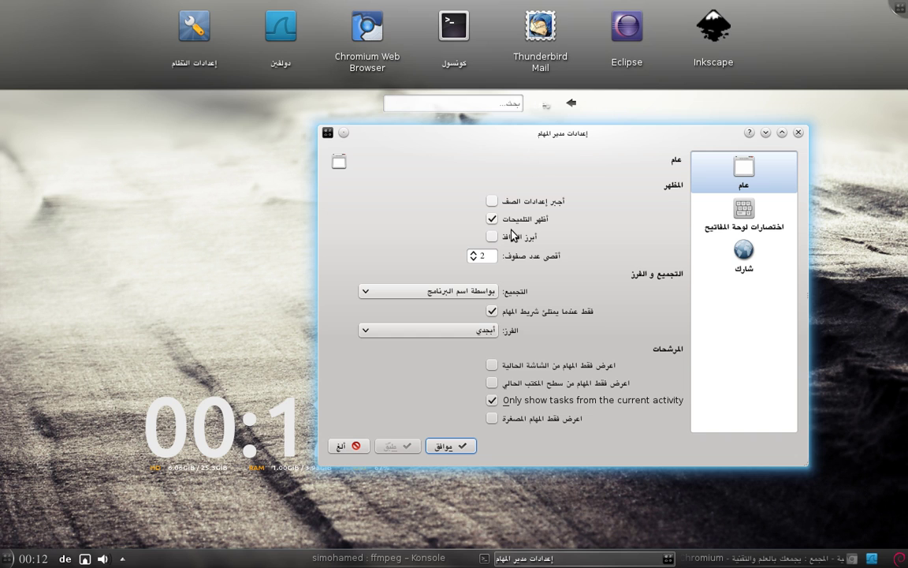
# Try out the task manager's window highlighting (أبرز النوافذ) by enabling it, previewing taskbar entries and disabling it again
pyautogui.moveTo(519, 562)
pyautogui.click(492, 237)
pyautogui.click(387, 447)
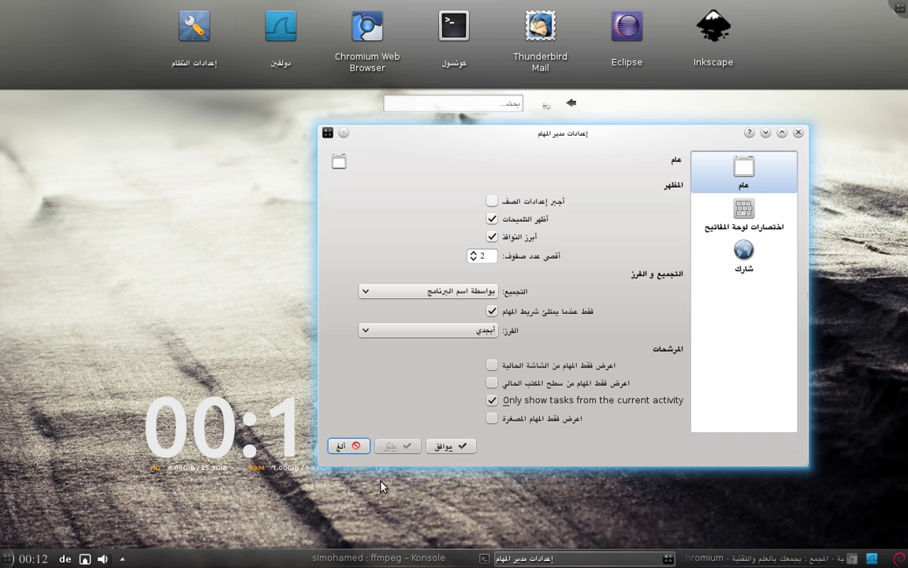
pyautogui.moveTo(376, 564)
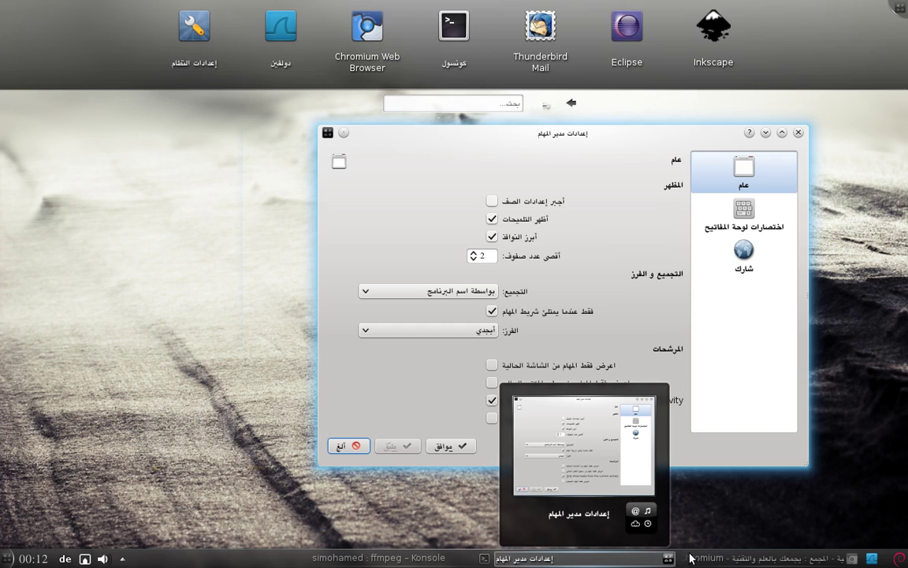
pyautogui.moveTo(726, 563)
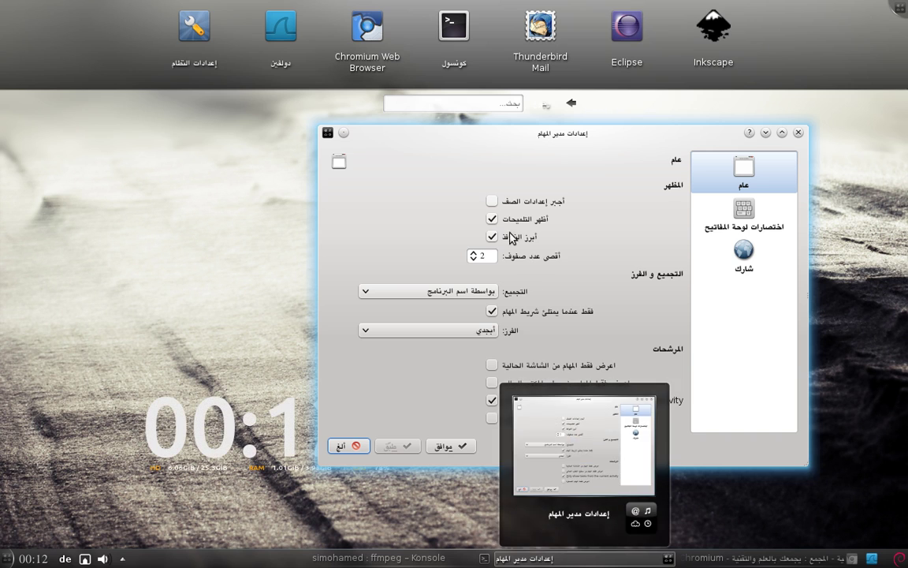
pyautogui.click(491, 237)
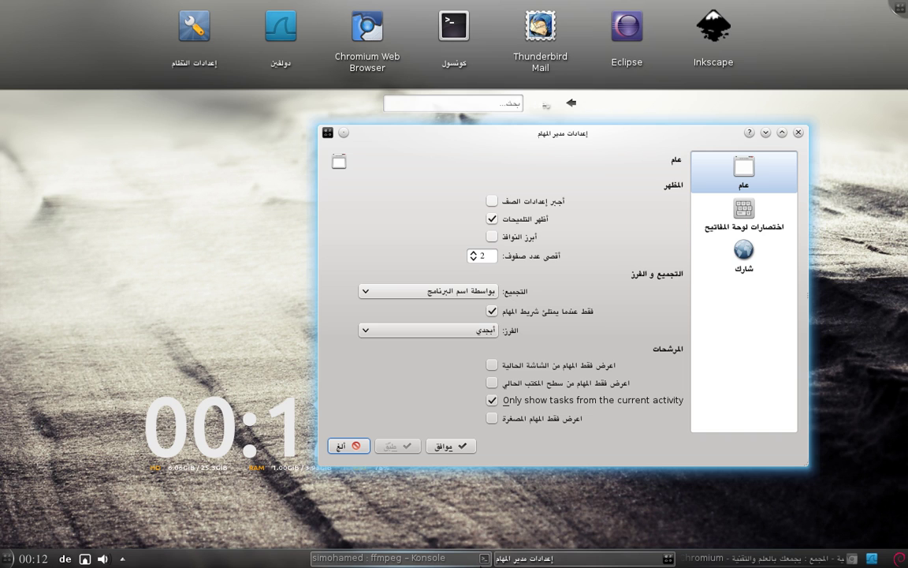
# Review the task manager's sorting choices, keep alphabetical sorting (أبجدي) and close the settings
pyautogui.click(483, 329)
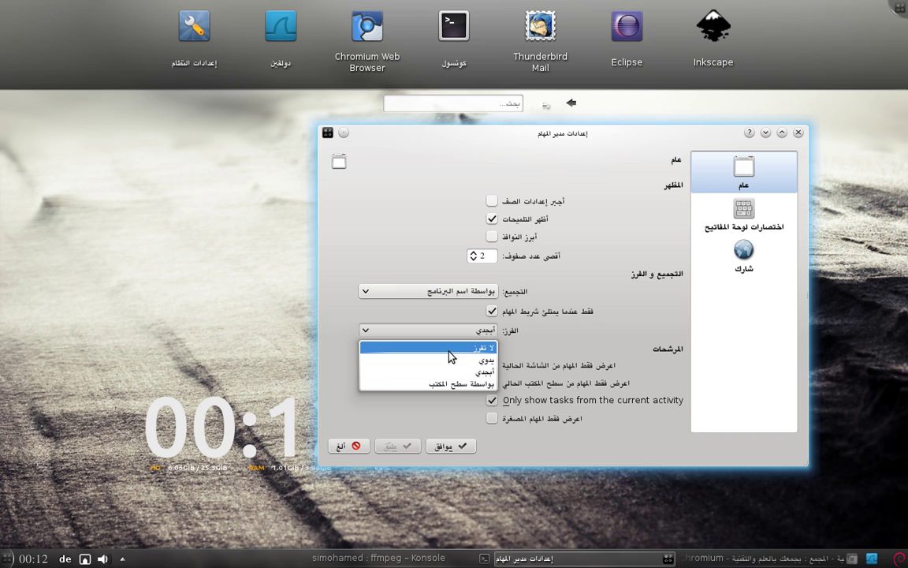
pyautogui.click(593, 152)
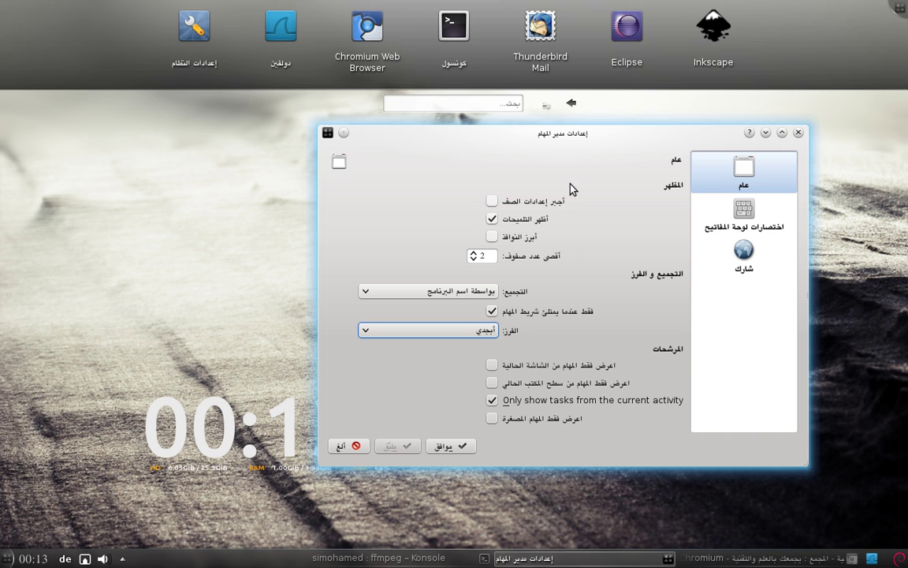
pyautogui.moveTo(585, 133); pyautogui.dragTo(520, 130)
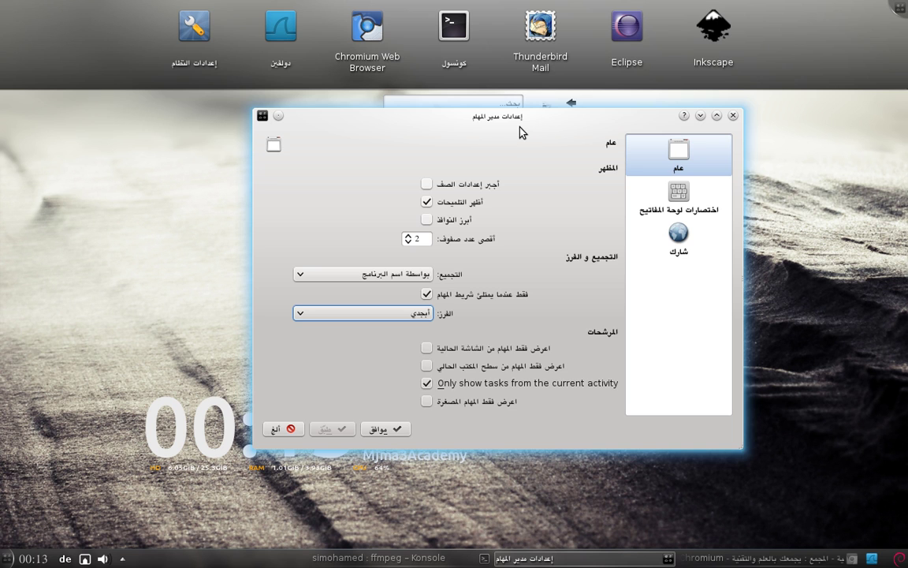
pyautogui.moveTo(520, 133); pyautogui.dragTo(513, 127)
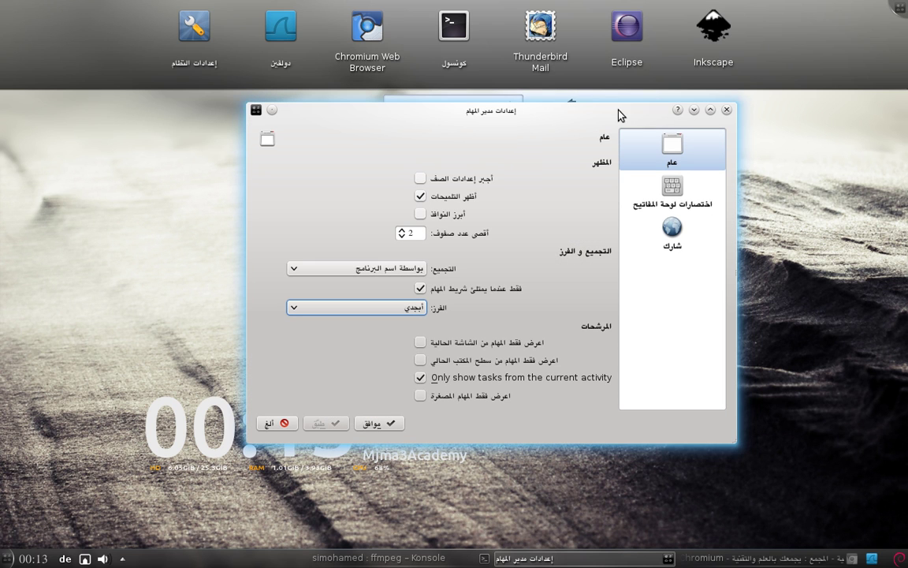
pyautogui.click(727, 110)
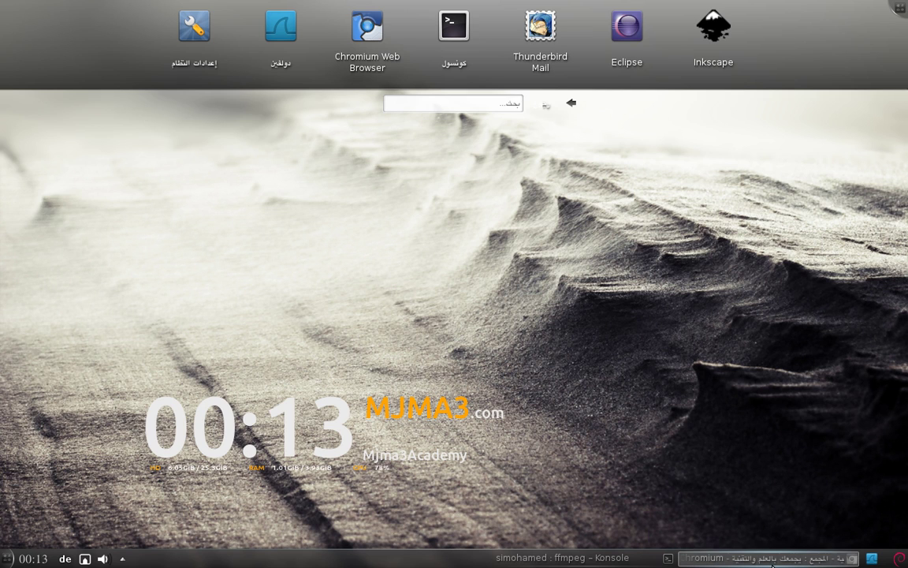
# Check the Chromium taskbar entry's Show A Launcher When Not Running option, then bring up the browser window and close it
pyautogui.moveTo(777, 560)
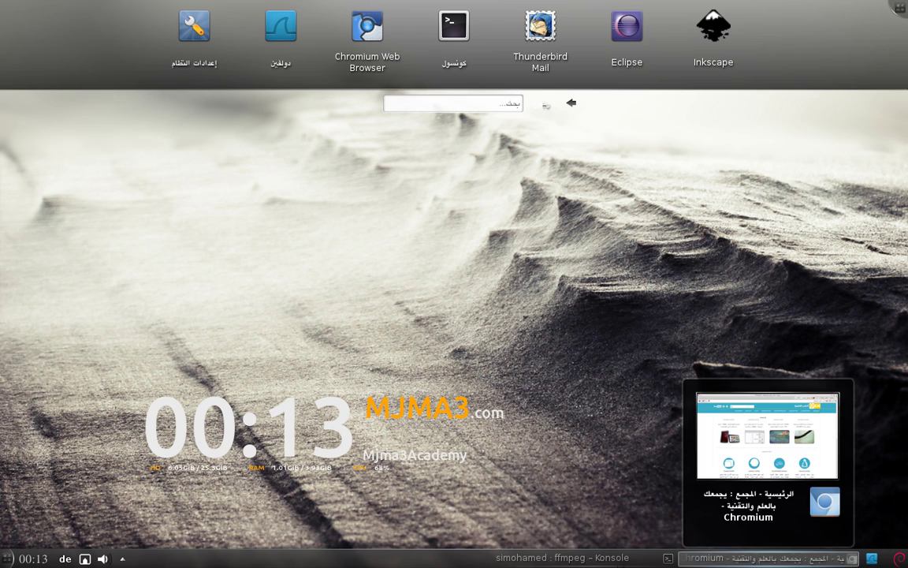
pyautogui.rightClick(753, 558)
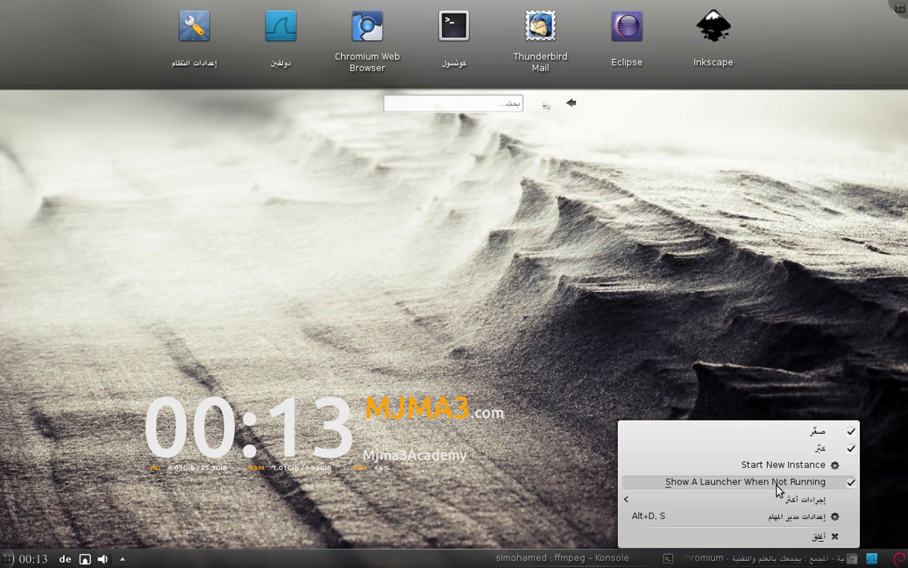
pyautogui.click(751, 560)
pyautogui.click(751, 560)
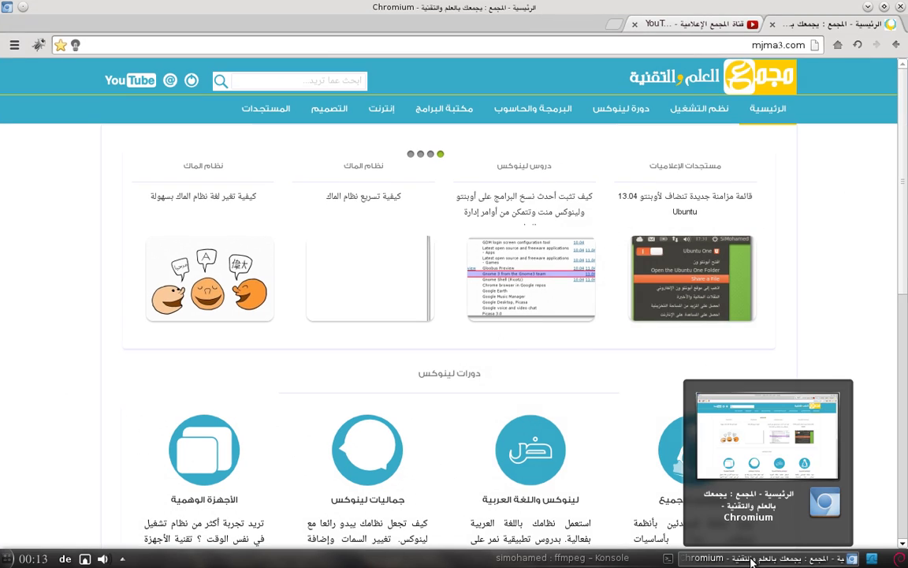
pyautogui.click(898, 7)
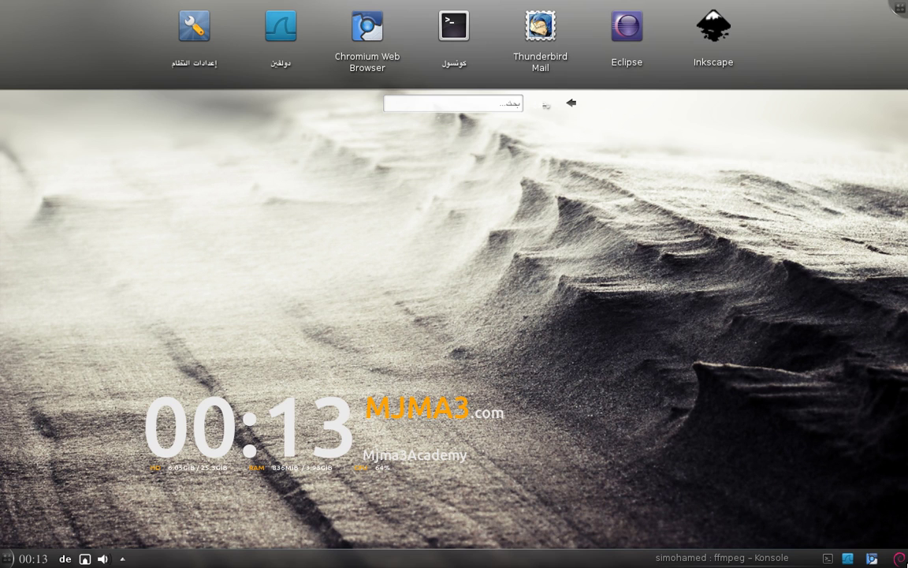
pyautogui.moveTo(730, 556)
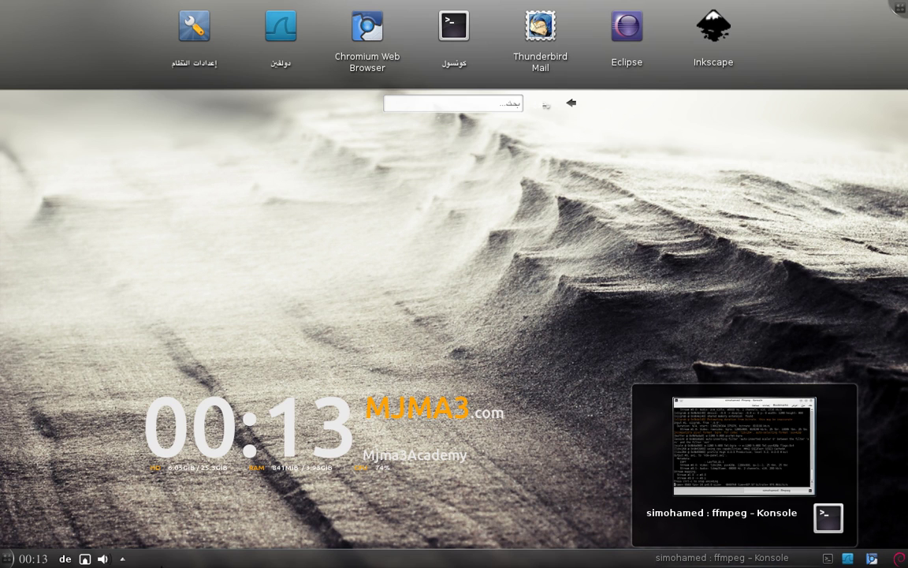
pyautogui.rightClick(30, 559)
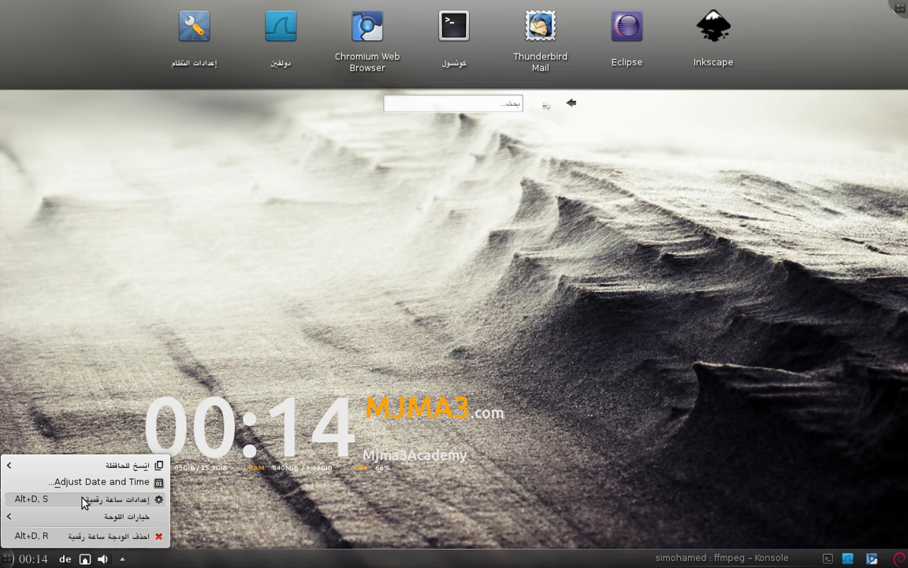
pyautogui.click(574, 315)
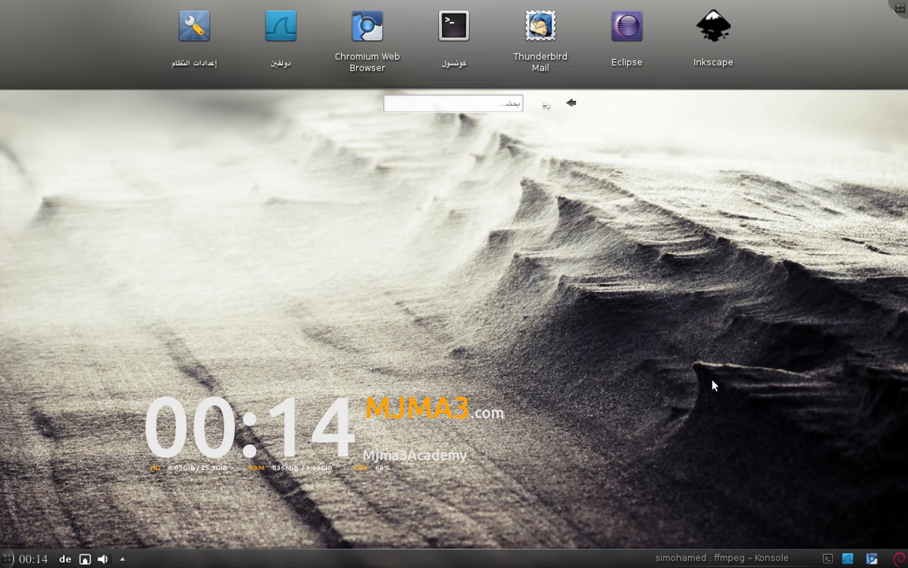
# Switch the application launcher to the classic menu style and look through its Internet category
pyautogui.click(902, 559)
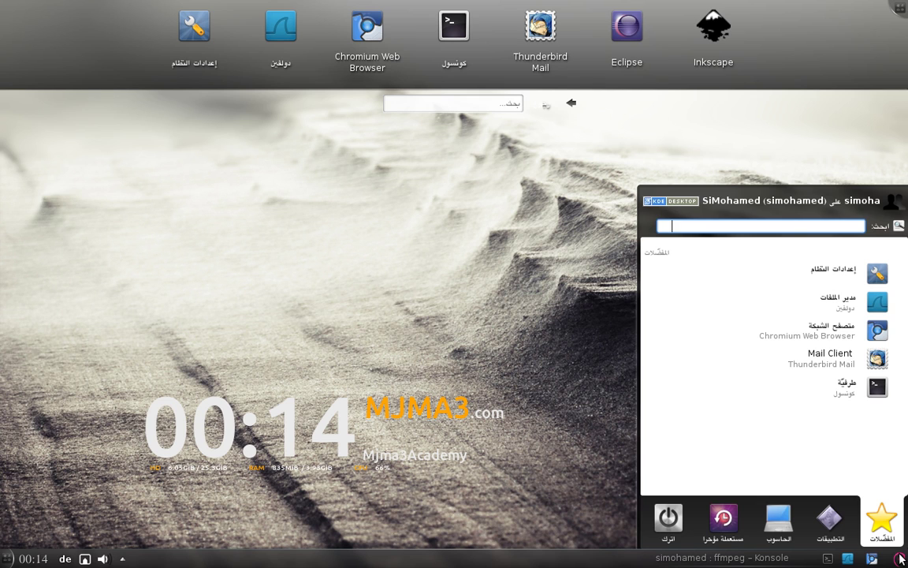
pyautogui.rightClick(902, 559)
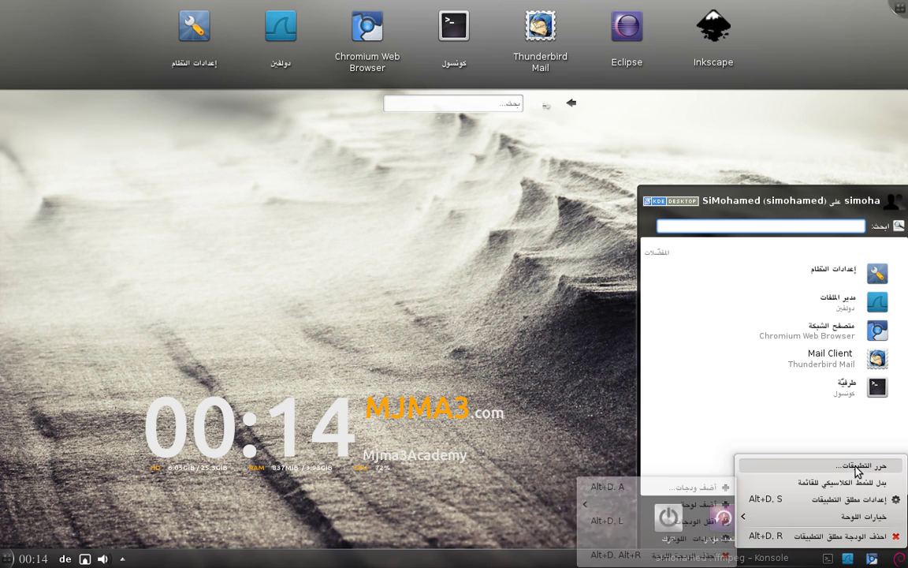
pyautogui.click(805, 483)
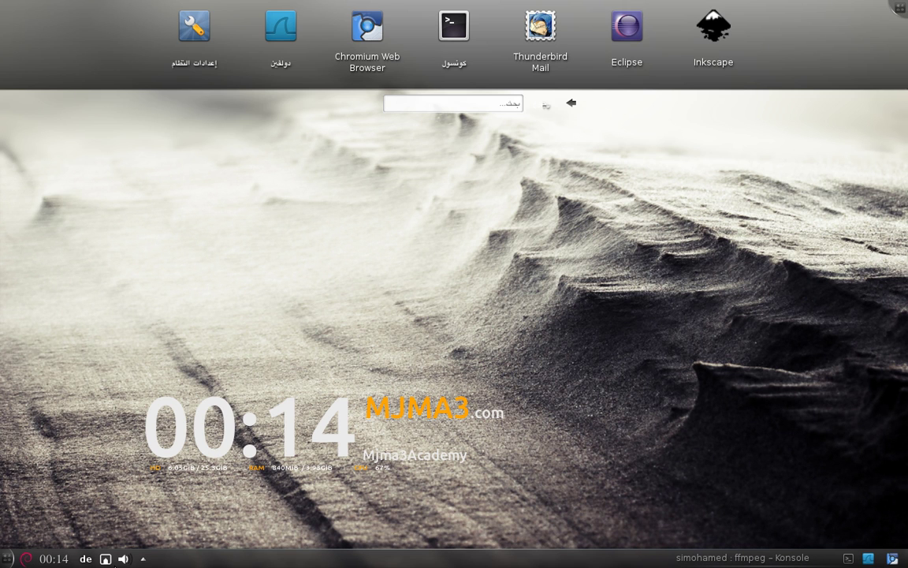
pyautogui.click(26, 558)
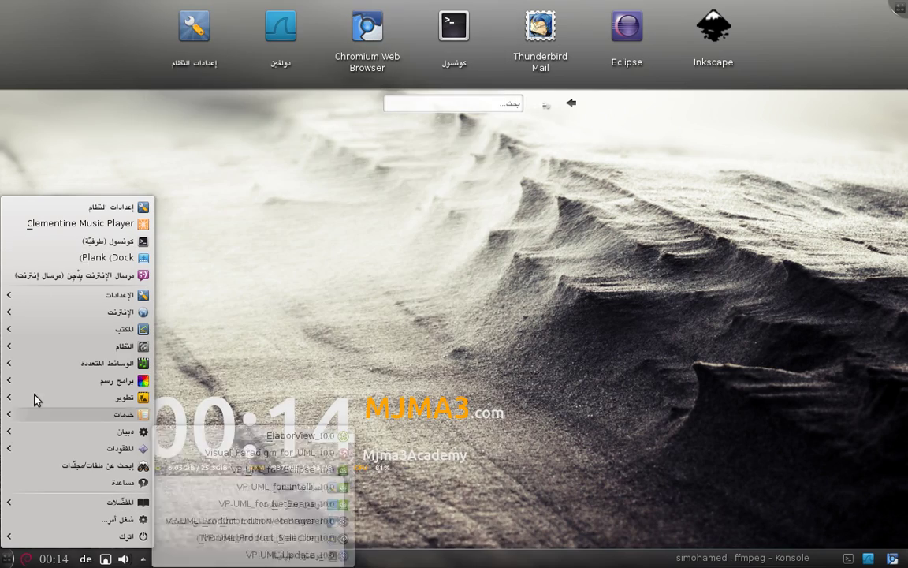
pyautogui.moveTo(38, 315)
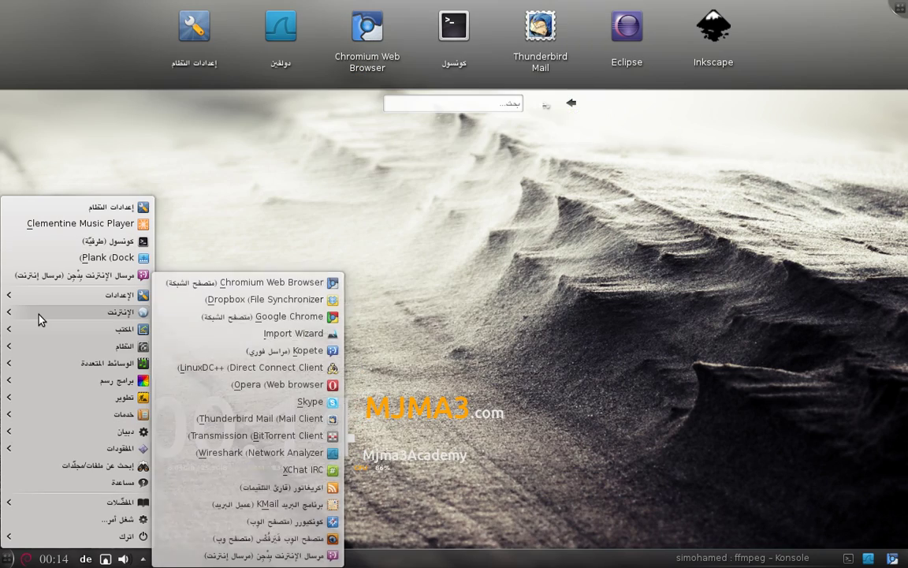
pyautogui.press('Escape')
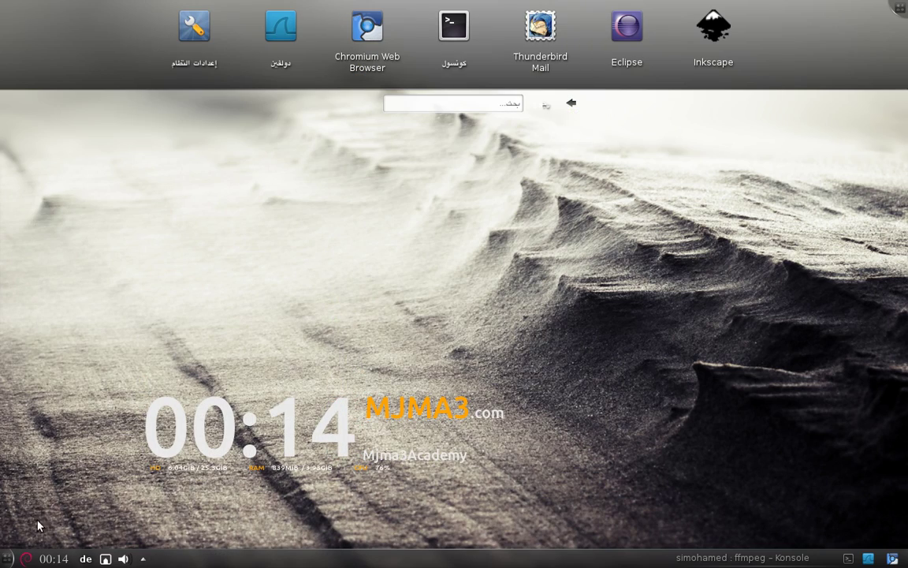
# Switch the classic menu back to the application launcher style and test it by opening and closing it
pyautogui.click(26, 559)
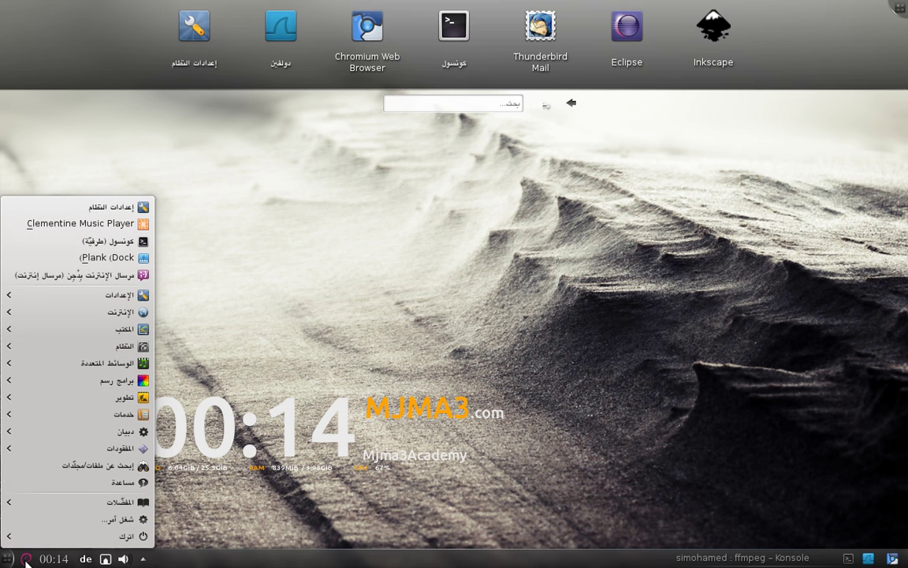
pyautogui.rightClick(26, 559)
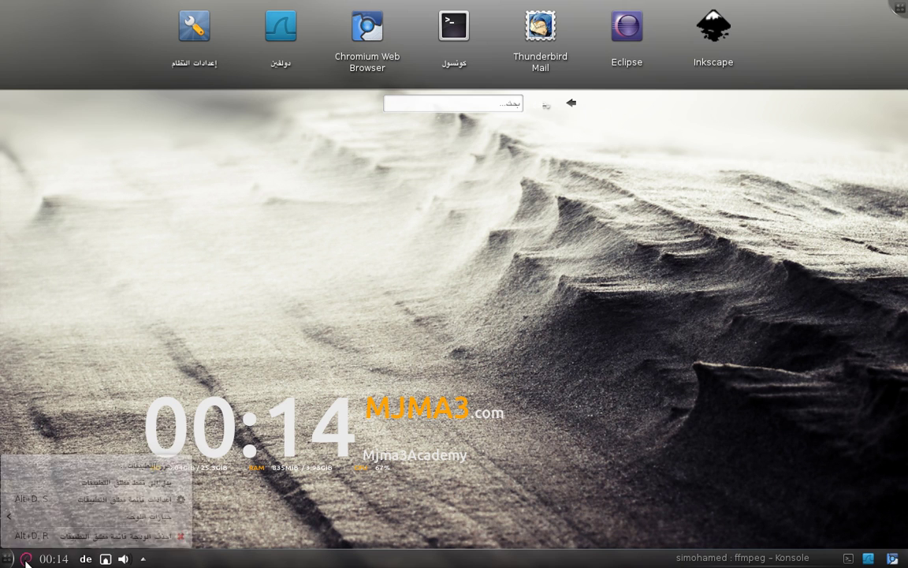
pyautogui.click(73, 483)
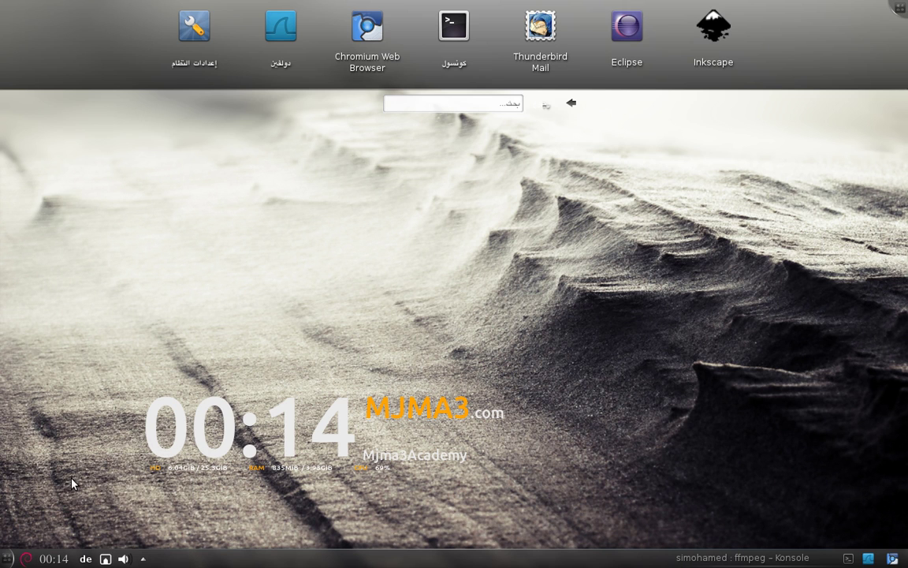
pyautogui.click(28, 557)
pyautogui.click(28, 557)
pyautogui.rightClick(247, 552)
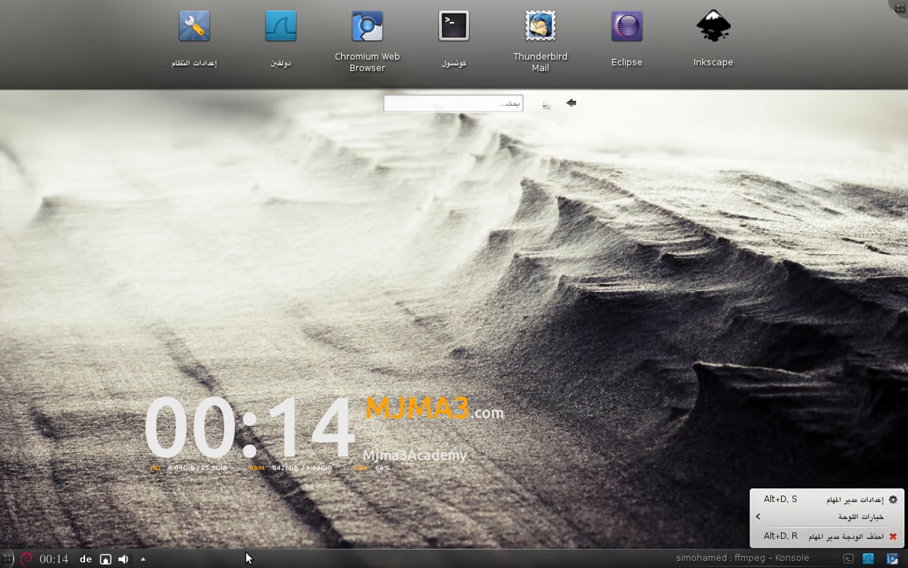
pyautogui.click(146, 558)
pyautogui.rightClick(146, 558)
pyautogui.moveTo(122, 516)
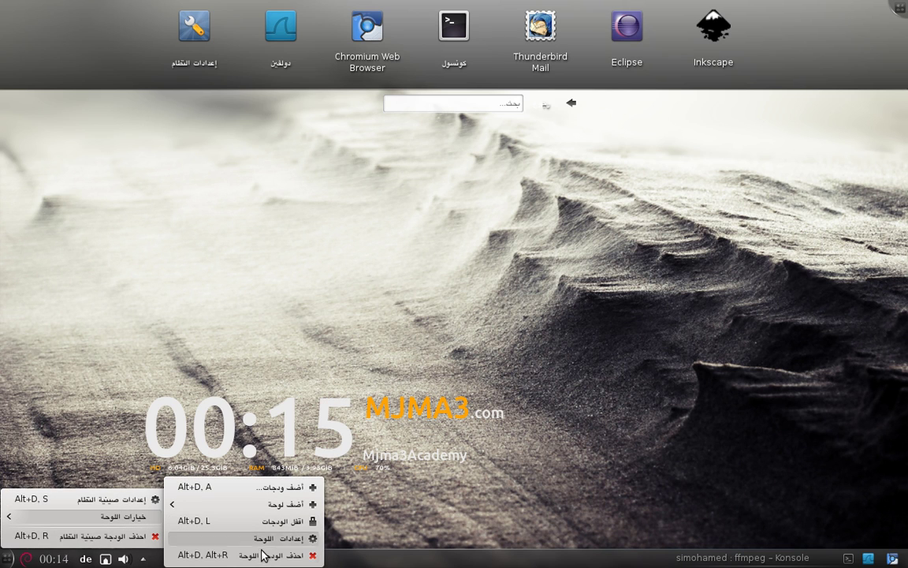
pyautogui.click(241, 335)
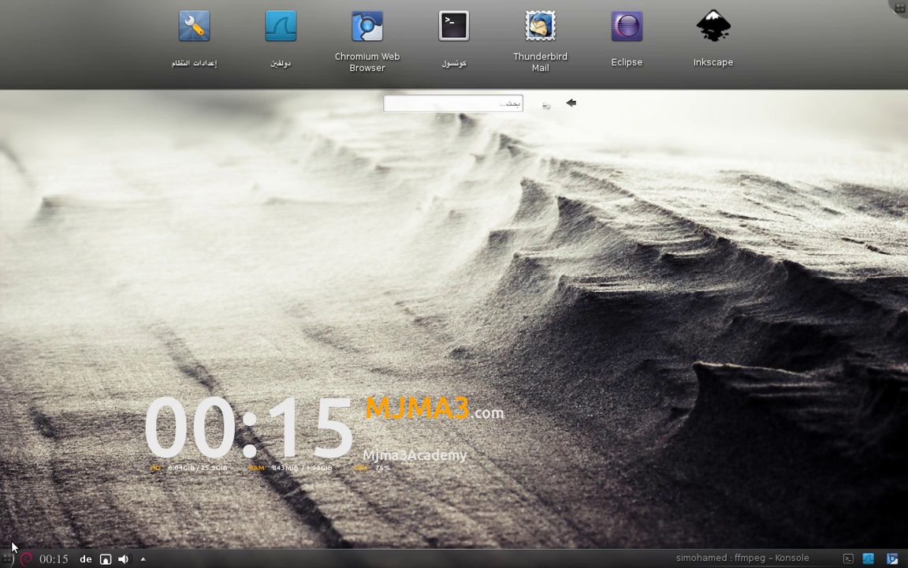
# Move the application launcher to the panel's far right end beside the Chromium entry and slightly increase the panel's height
pyautogui.click(5, 560)
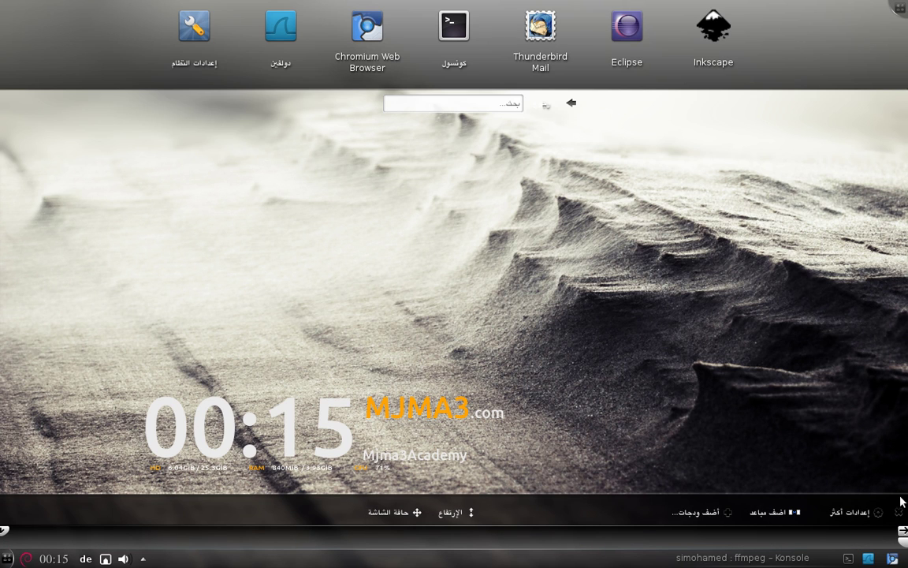
pyautogui.moveTo(49, 559)
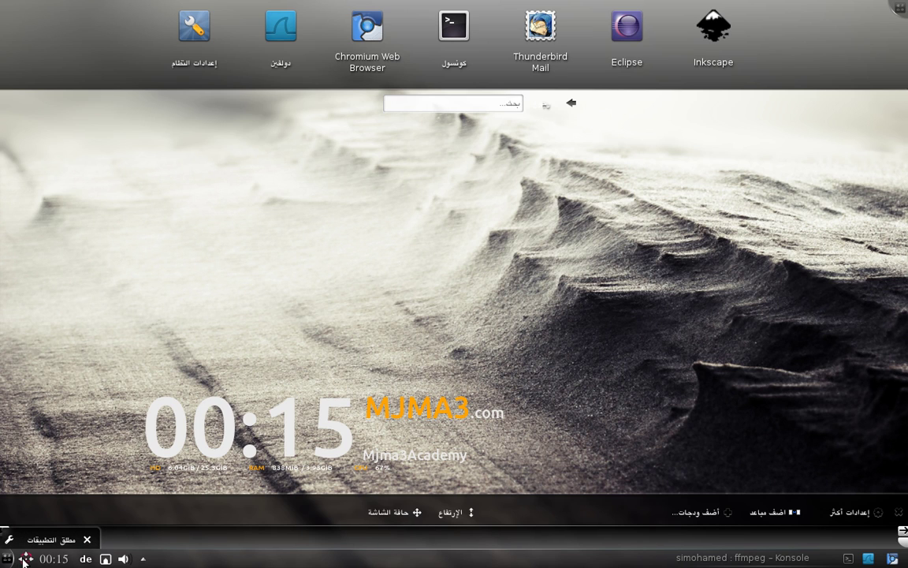
pyautogui.moveTo(24, 561); pyautogui.dragTo(903, 558)
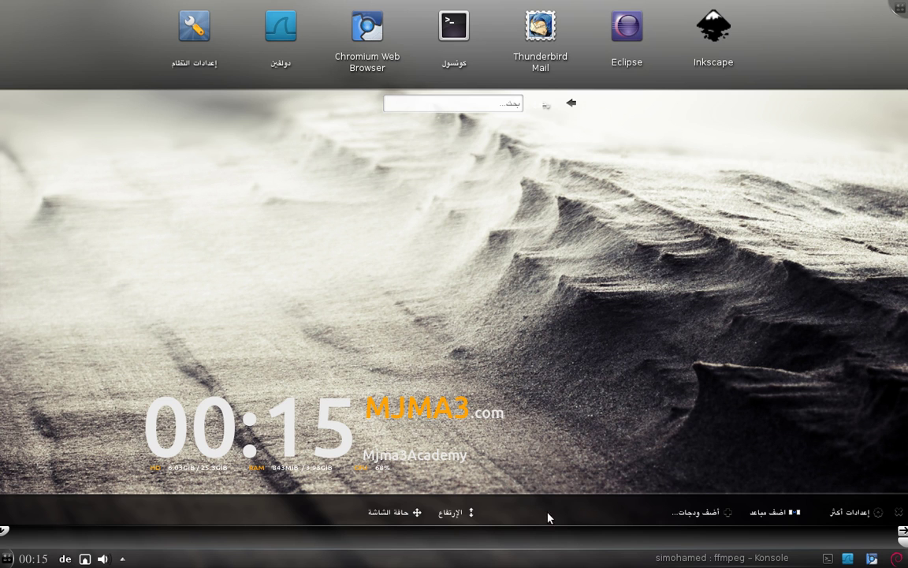
pyautogui.moveTo(474, 511)
pyautogui.mouseDown()
pyautogui.moveTo(470, 473)
pyautogui.moveTo(466, 524)
pyautogui.moveTo(465, 510)
pyautogui.mouseUp()
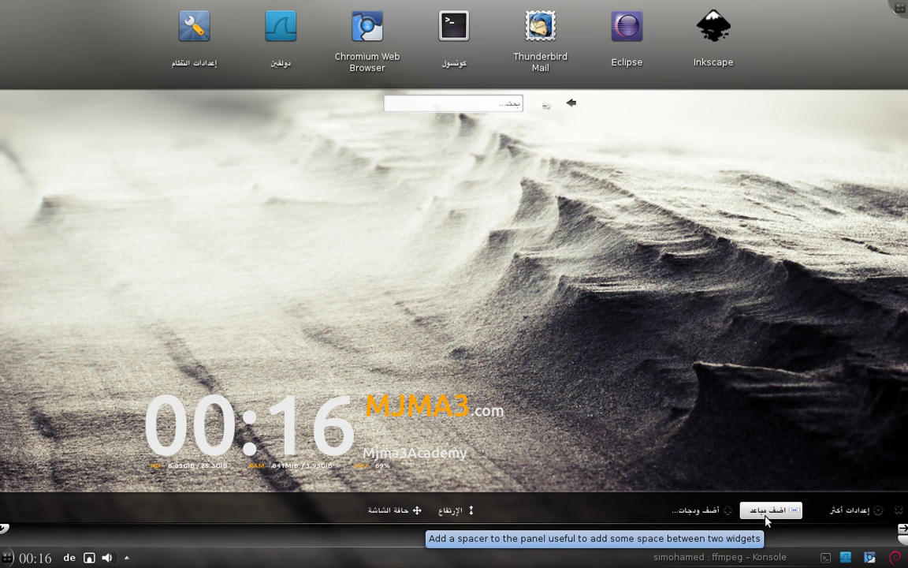
# Look through the panel's additional settings and move the application launcher back beside the system tray
pyautogui.click(842, 520)
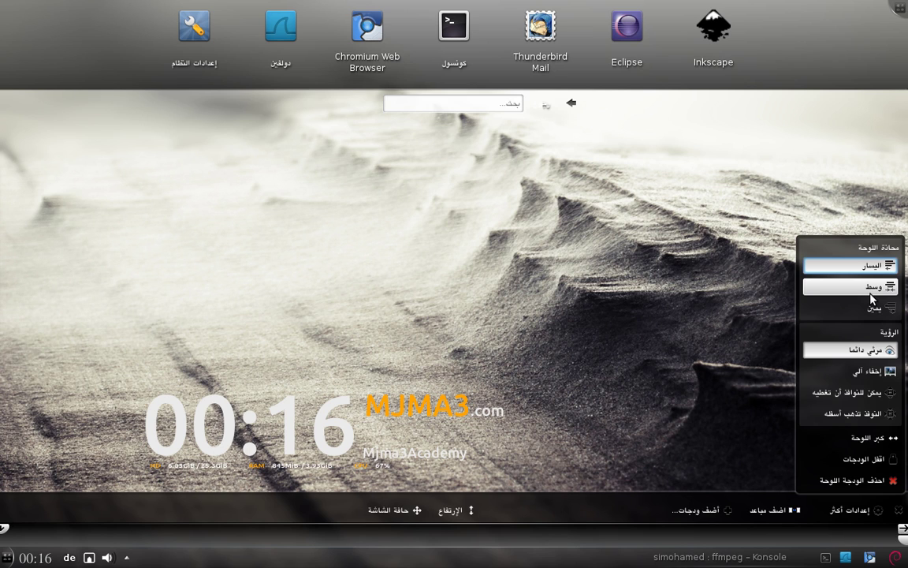
pyautogui.moveTo(294, 553)
pyautogui.moveTo(505, 537); pyautogui.dragTo(900, 539)
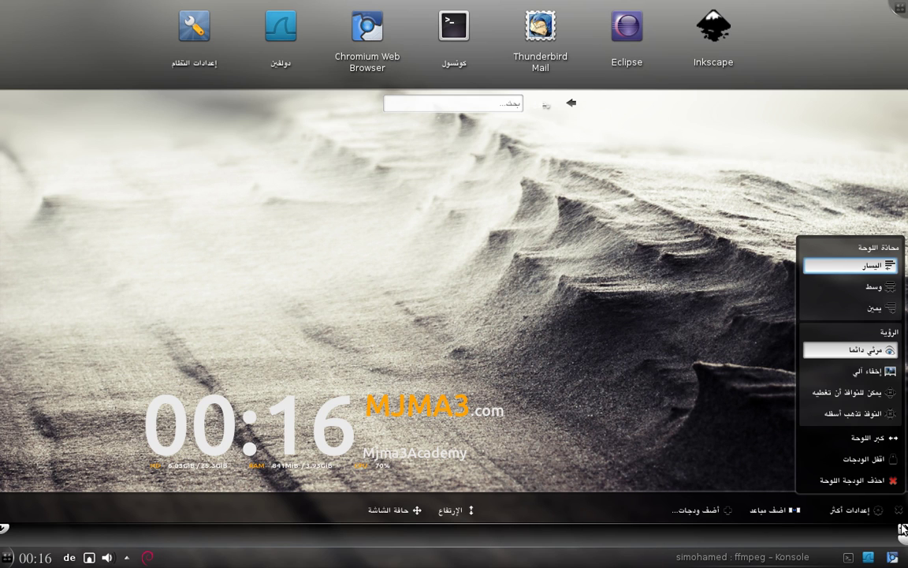
# Shorten the panel to about three quarters of the screen width and align it to the centre (وسط)
pyautogui.moveTo(903, 528); pyautogui.dragTo(669, 543)
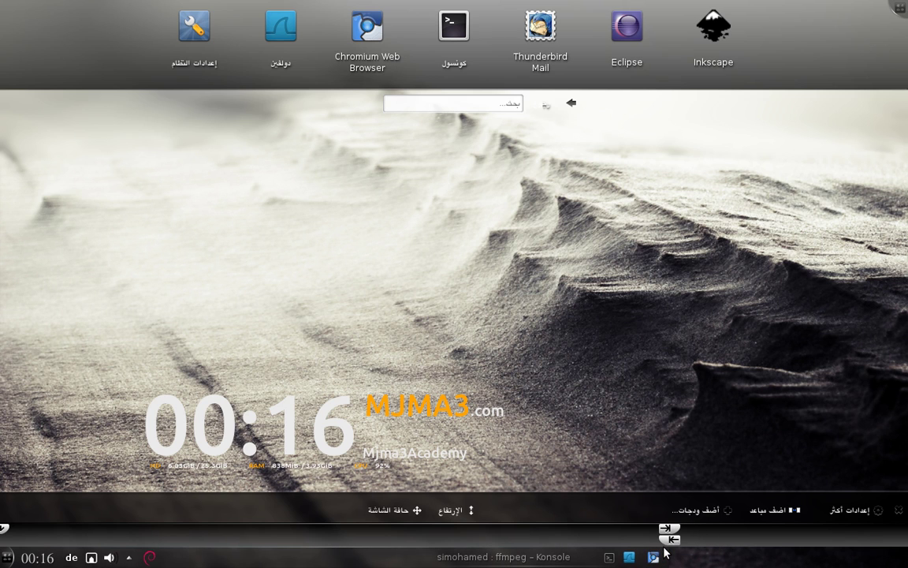
pyautogui.click(842, 510)
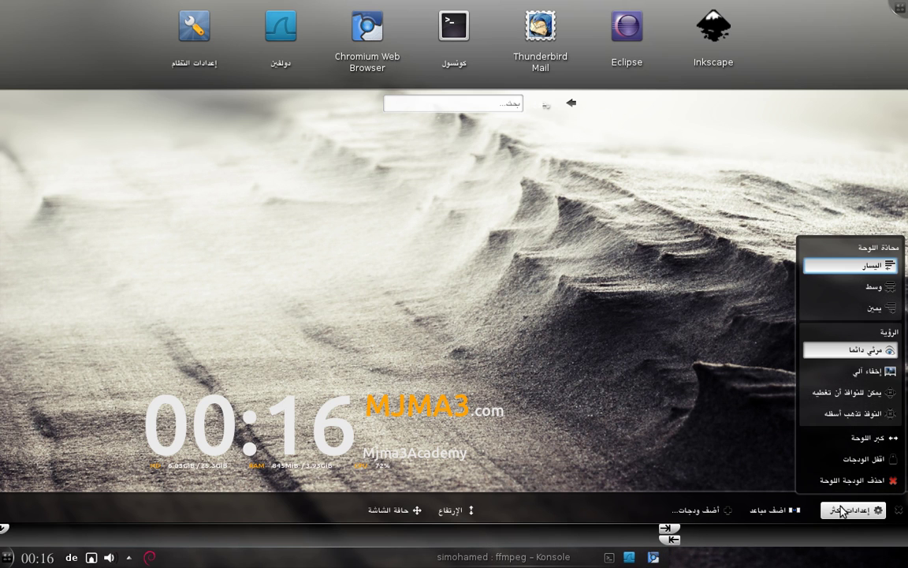
pyautogui.click(861, 286)
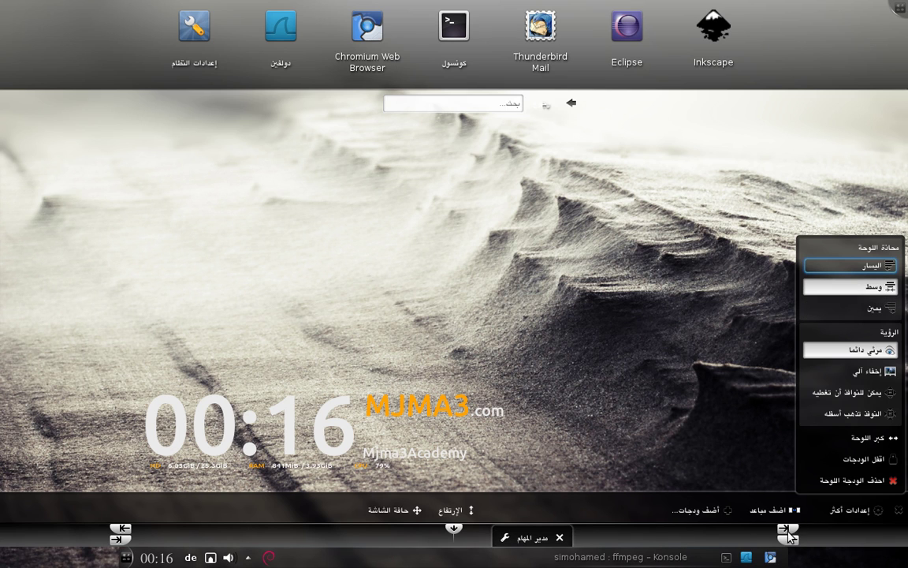
# Adjust the centred panel's minimum and maximum length limits to matching positions and try its centre position marker
pyautogui.moveTo(791, 534); pyautogui.dragTo(773, 547)
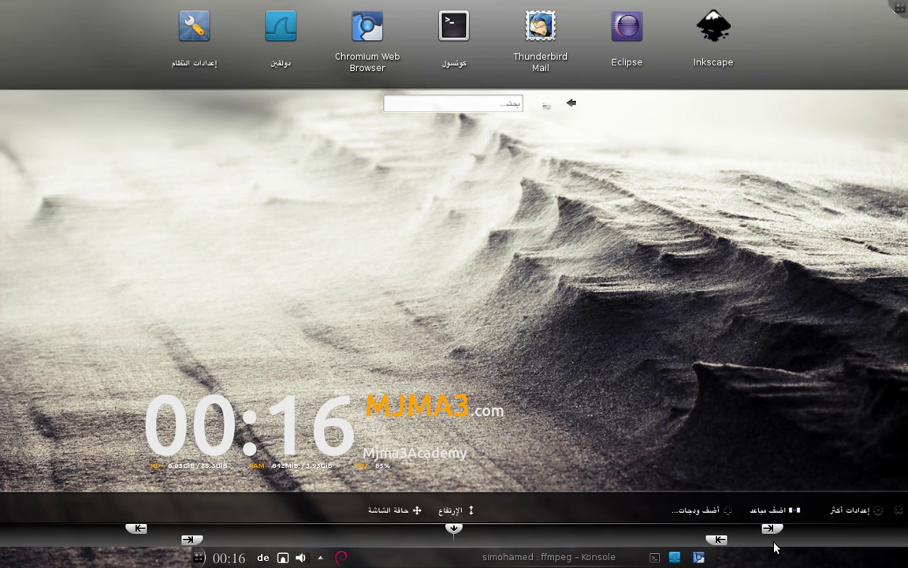
pyautogui.moveTo(717, 539); pyautogui.dragTo(775, 539)
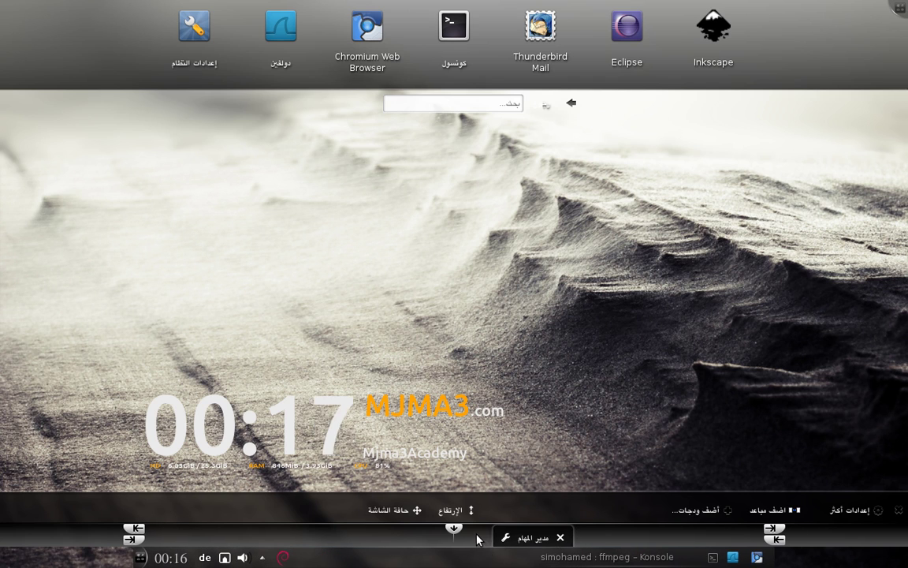
pyautogui.moveTo(455, 527)
pyautogui.mouseDown()
pyautogui.moveTo(491, 529)
pyautogui.moveTo(454, 537)
pyautogui.mouseUp()
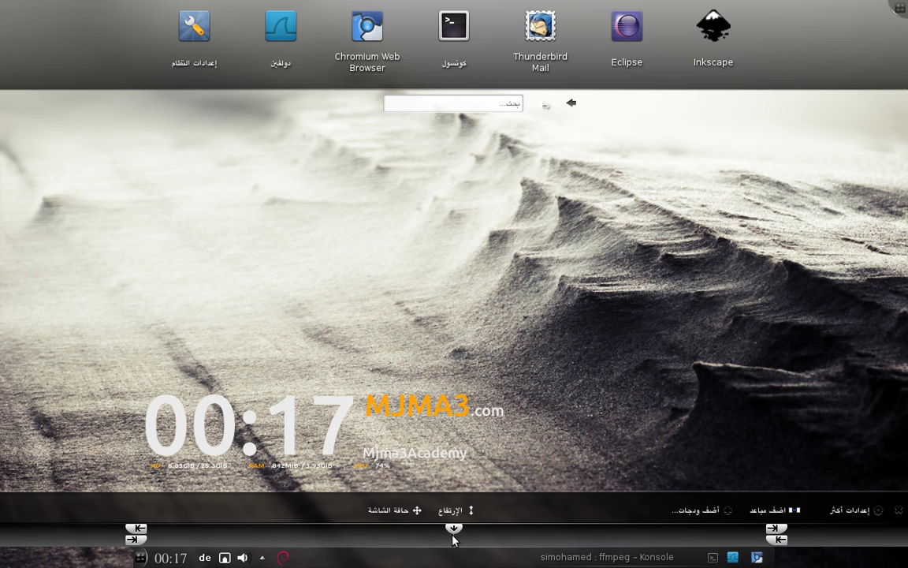
# Extend the panel to the full screen width (كبر اللوحة) and lock the widgets (اقفل الودجات)
pyautogui.click(852, 508)
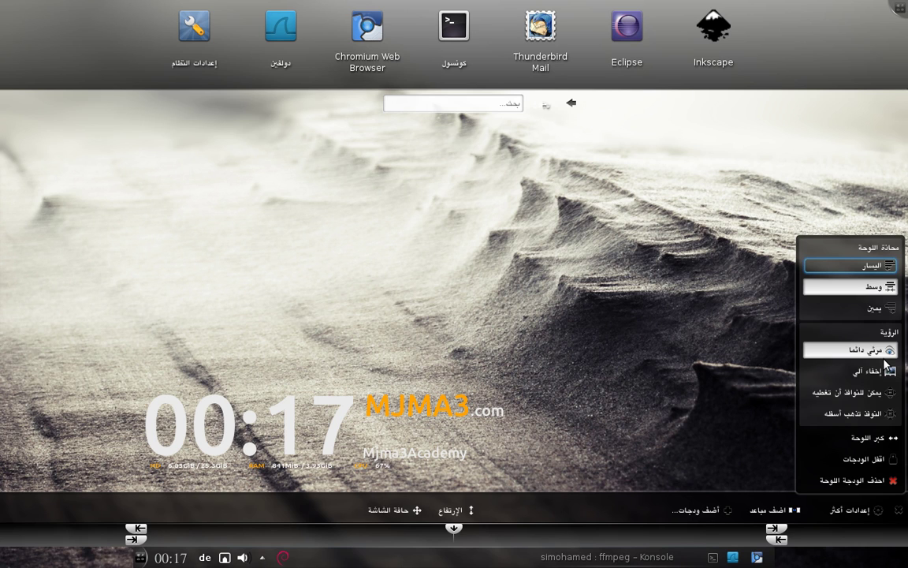
pyautogui.click(863, 438)
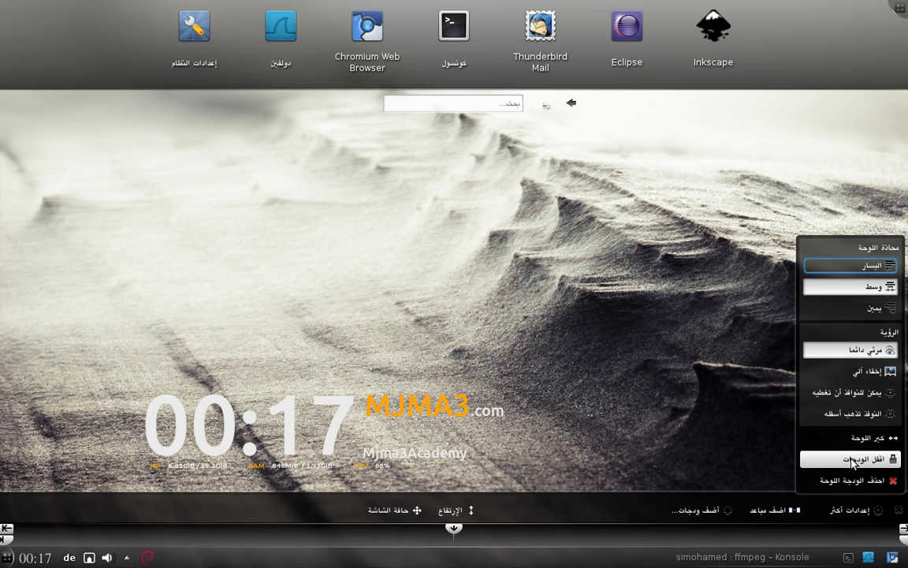
pyautogui.click(853, 459)
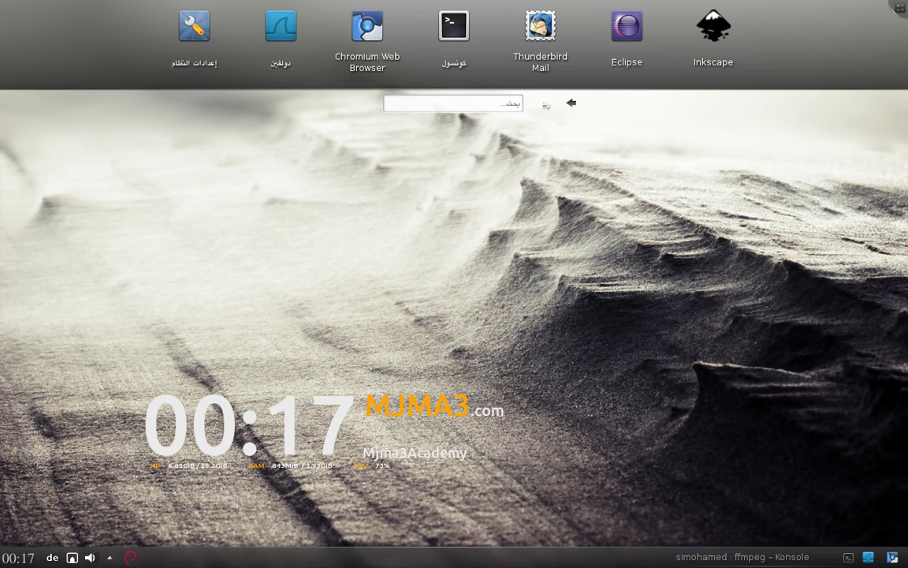
# Unlock the desktop widgets (فك الودجات) from the system tray's options
pyautogui.rightClick(233, 544)
pyautogui.rightClick(115, 558)
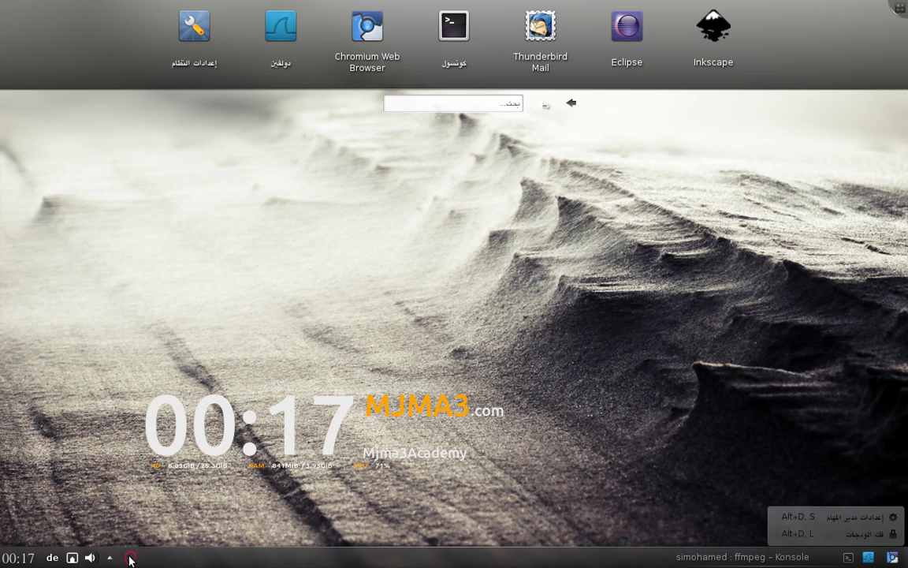
pyautogui.rightClick(115, 558)
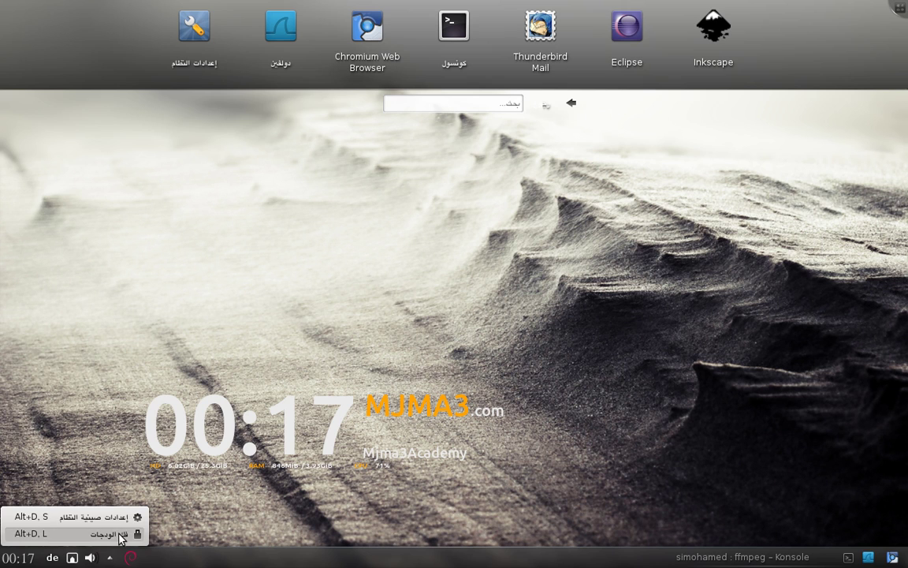
pyautogui.click(120, 534)
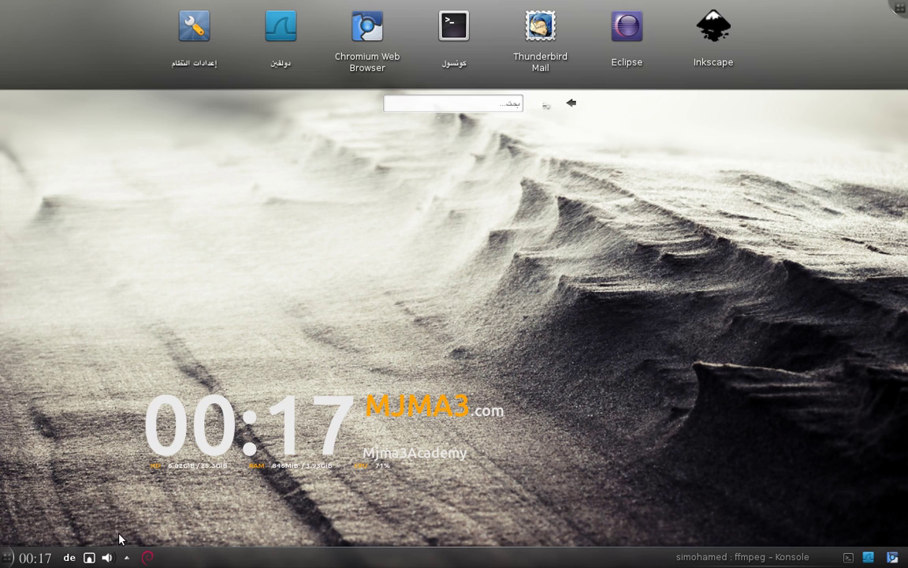
# Move the application launcher to the far right end of the full-width panel and close the panel settings
pyautogui.click(6, 558)
pyautogui.moveTo(165, 563); pyautogui.dragTo(895, 556)
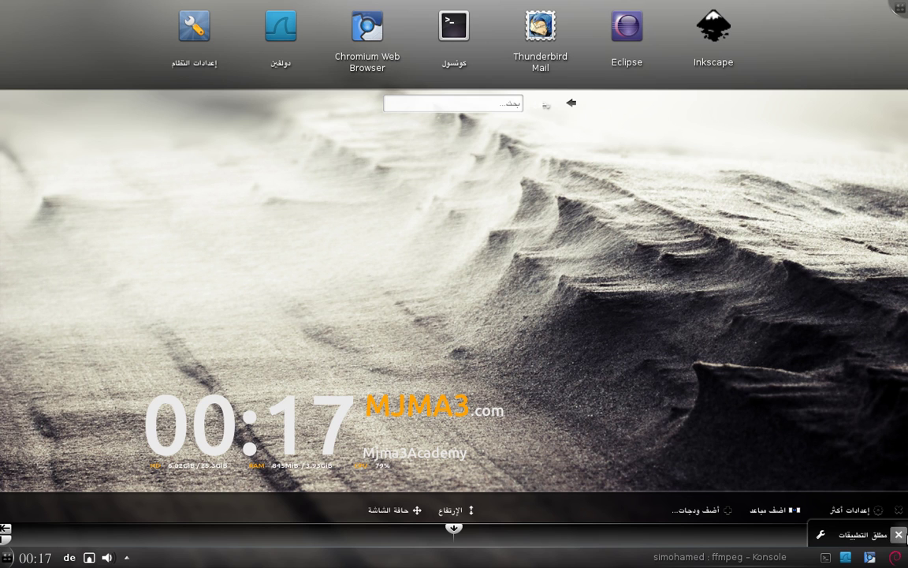
pyautogui.click(792, 349)
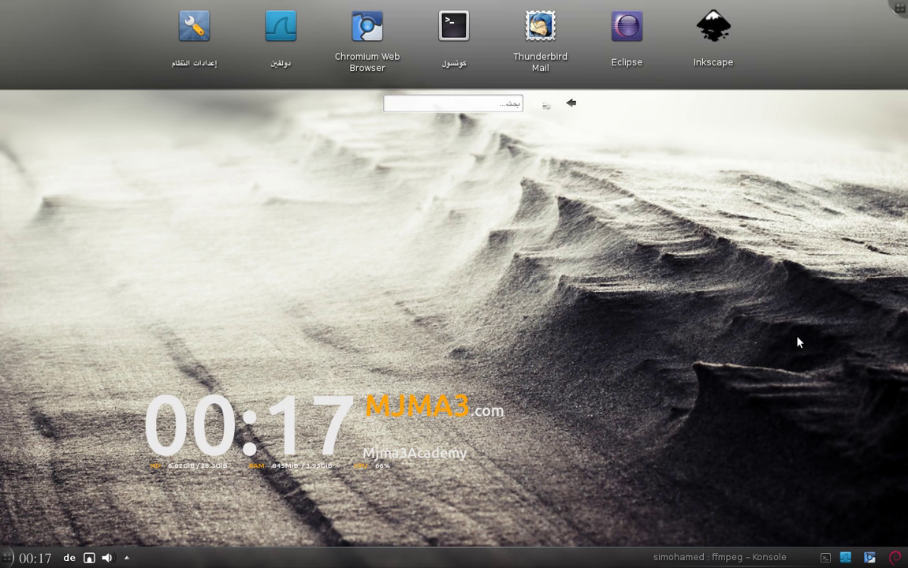
# Move the panel to the top screen edge and check the application launcher's favourites (المفضّلات) there
pyautogui.click(6, 557)
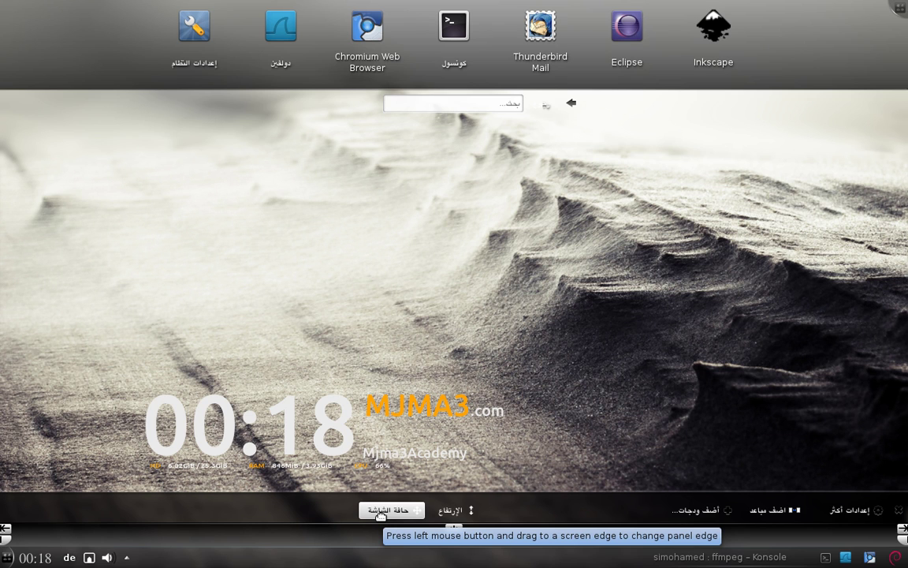
pyautogui.moveTo(380, 515); pyautogui.dragTo(390, 4)
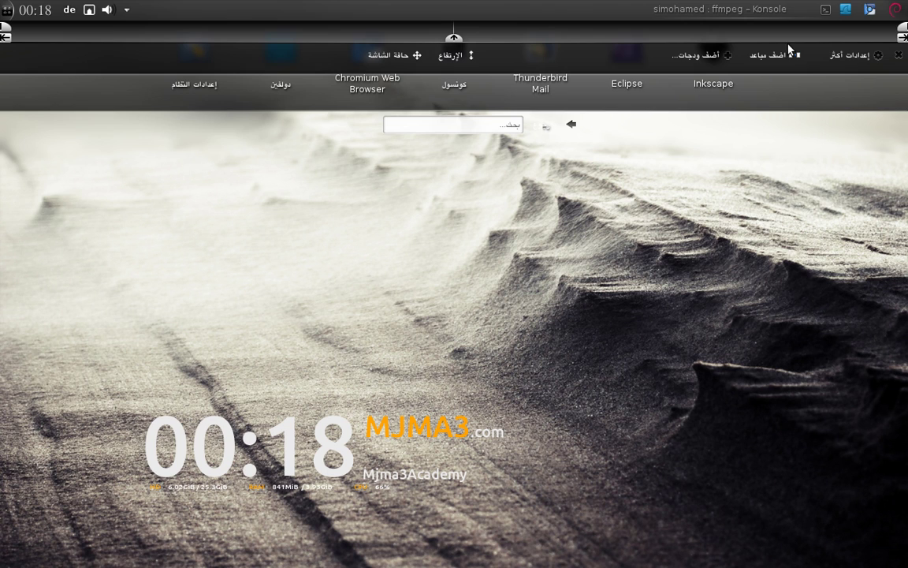
pyautogui.moveTo(812, 16)
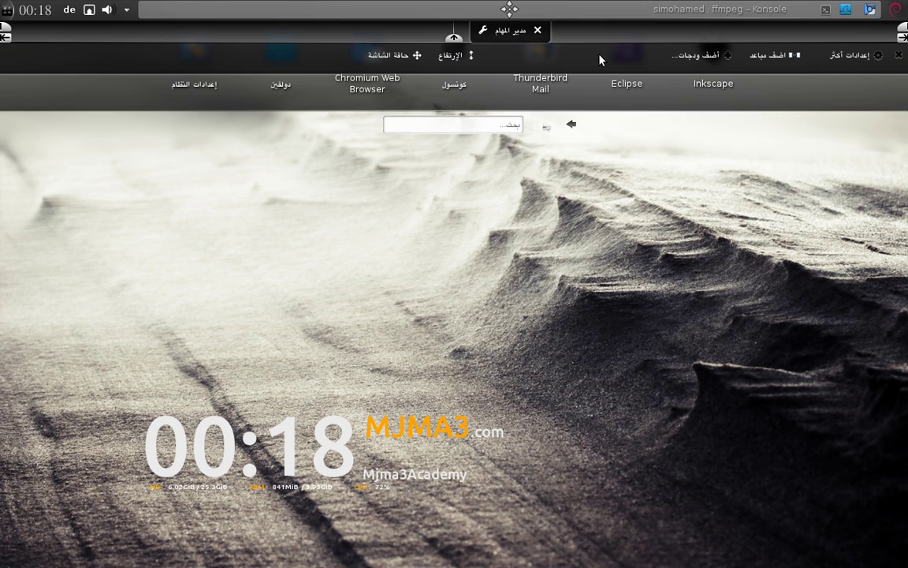
pyautogui.click(881, 201)
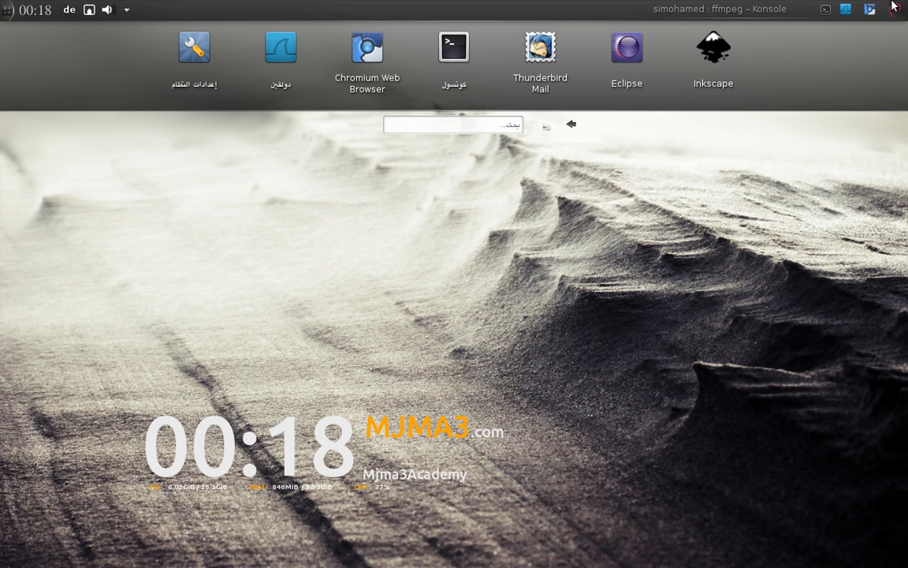
pyautogui.click(896, 11)
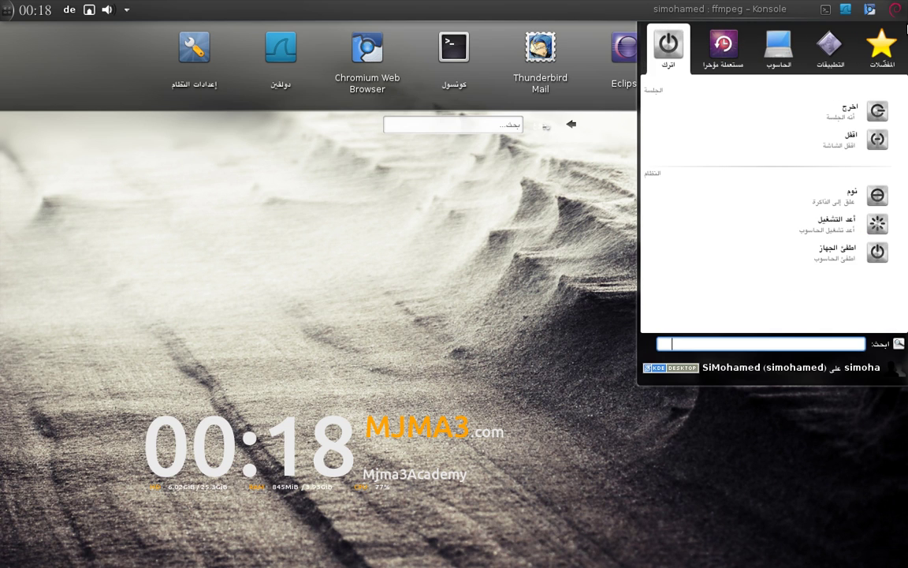
pyautogui.click(882, 47)
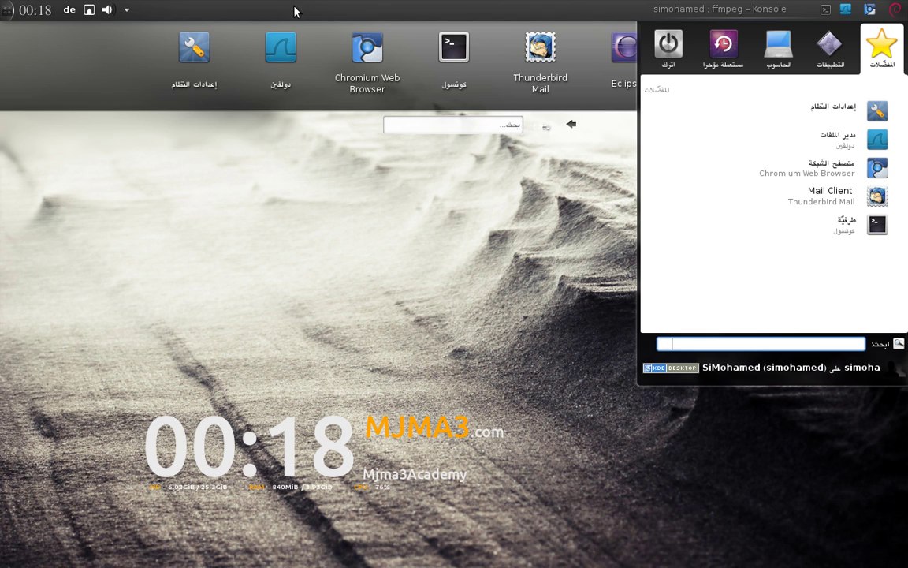
# Move the panel to the left screen edge and open the application launcher from it
pyautogui.click(7, 11)
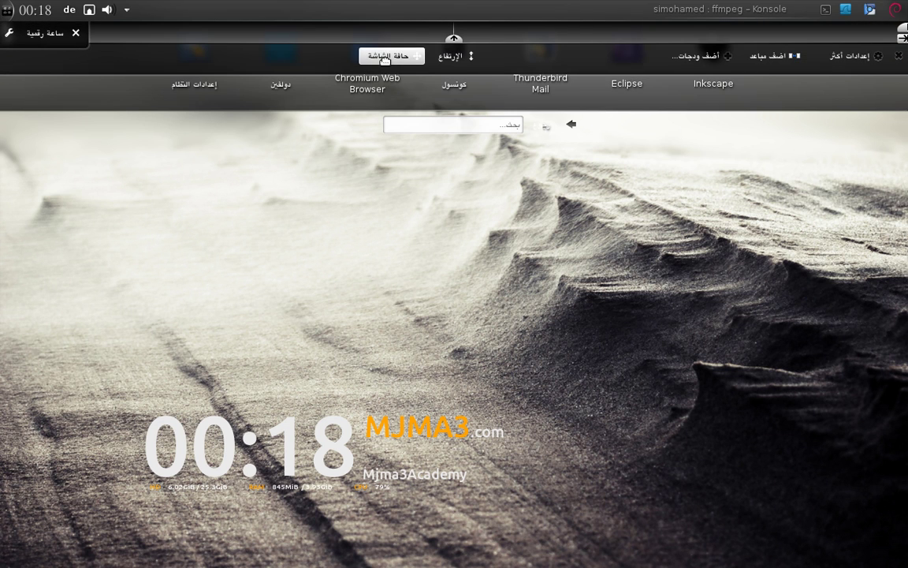
pyautogui.moveTo(400, 55); pyautogui.dragTo(32, 284)
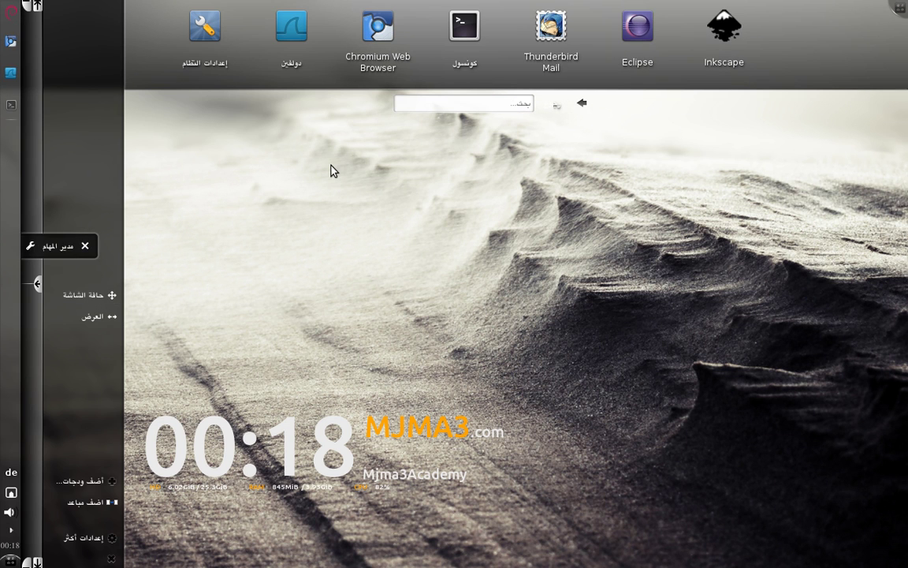
pyautogui.click(333, 170)
pyautogui.click(17, 9)
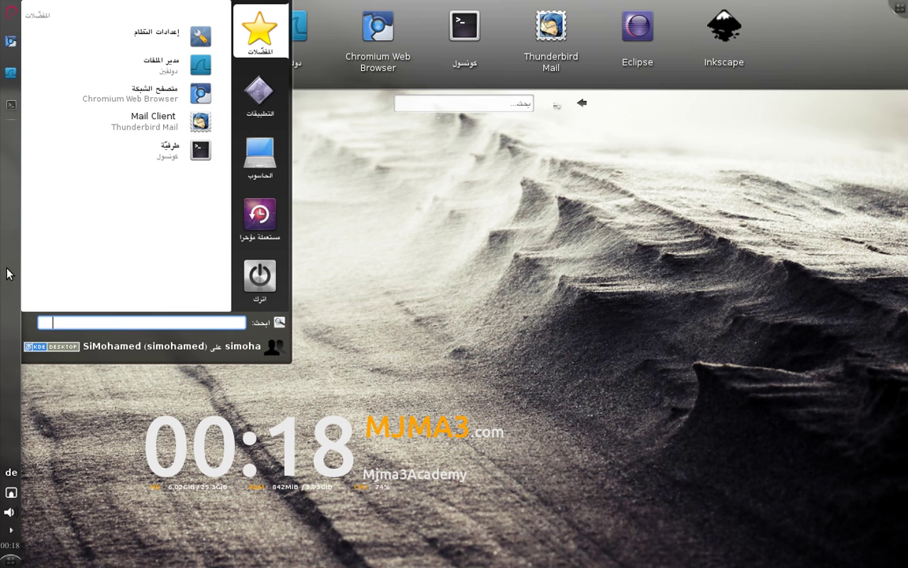
# Widen the vertical panel slightly (العرض) and close the panel settings
pyautogui.click(10, 559)
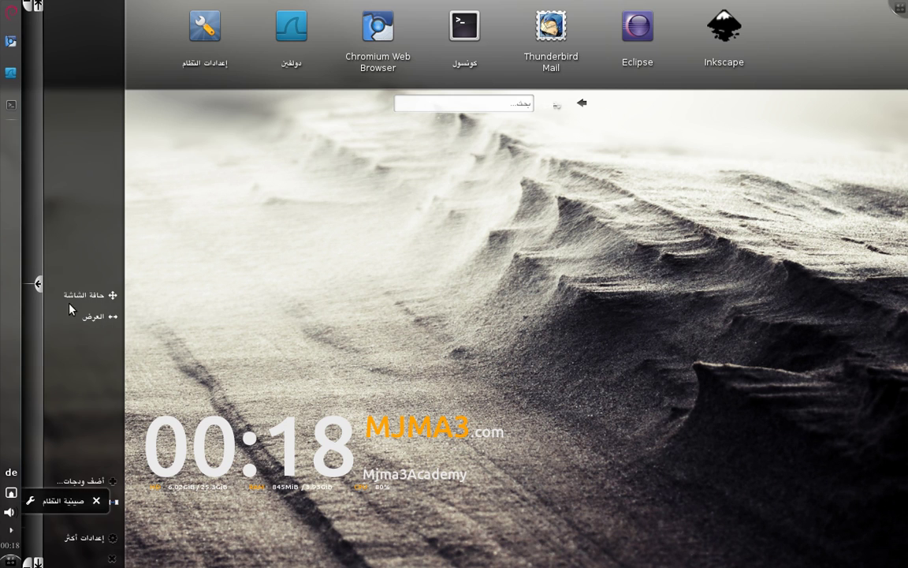
pyautogui.moveTo(91, 315)
pyautogui.mouseDown()
pyautogui.moveTo(110, 308)
pyautogui.moveTo(100, 309)
pyautogui.mouseUp()
pyautogui.click(218, 303)
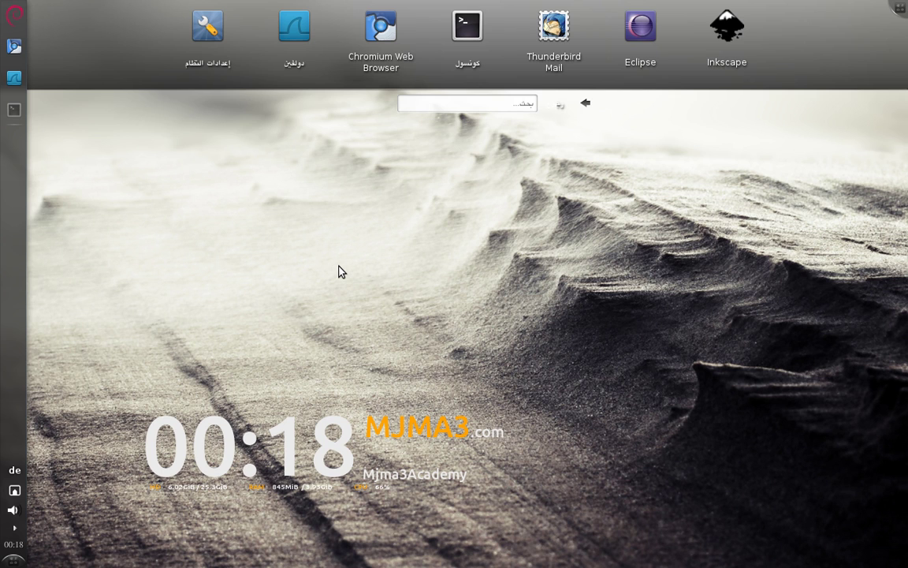
# Test the application launcher on the widened vertical panel by opening and closing it
pyautogui.click(15, 22)
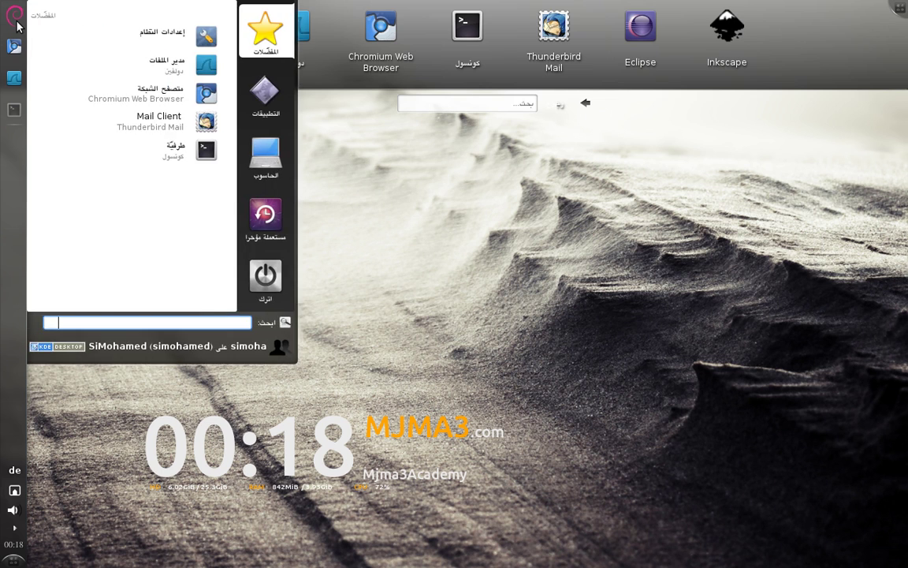
pyautogui.click(16, 21)
pyautogui.click(16, 22)
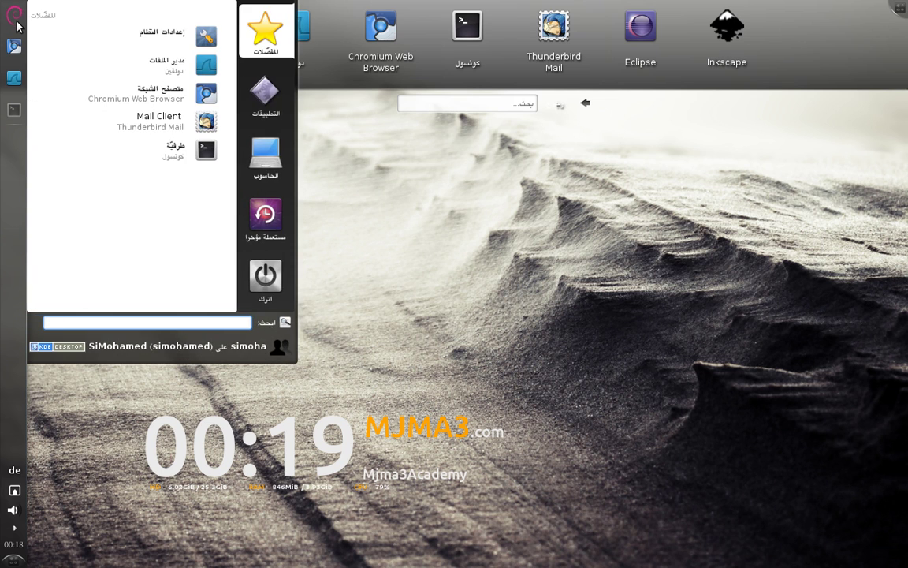
pyautogui.click(16, 21)
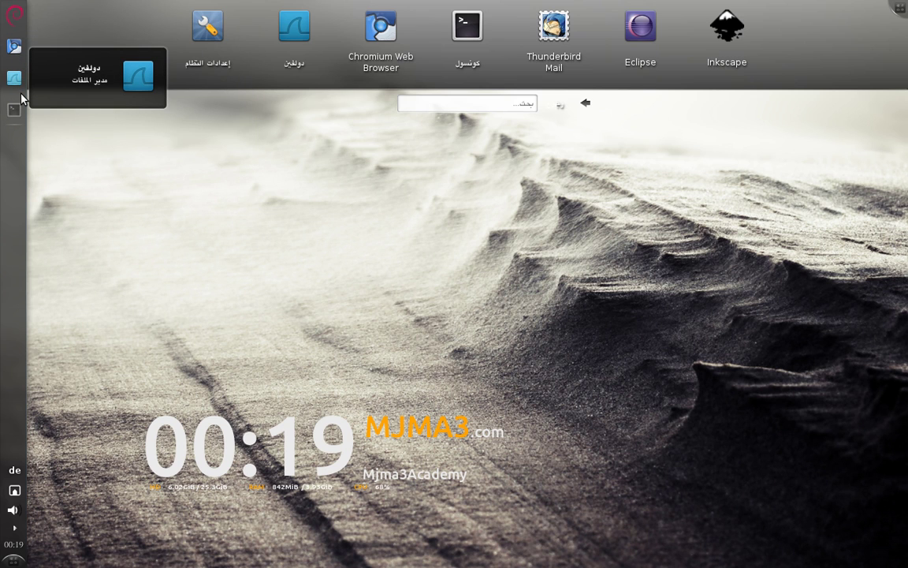
# Add a new empty panel (لوحة فارغة) to the desktop and accept its sharing settings unchanged
pyautogui.rightClick(23, 213)
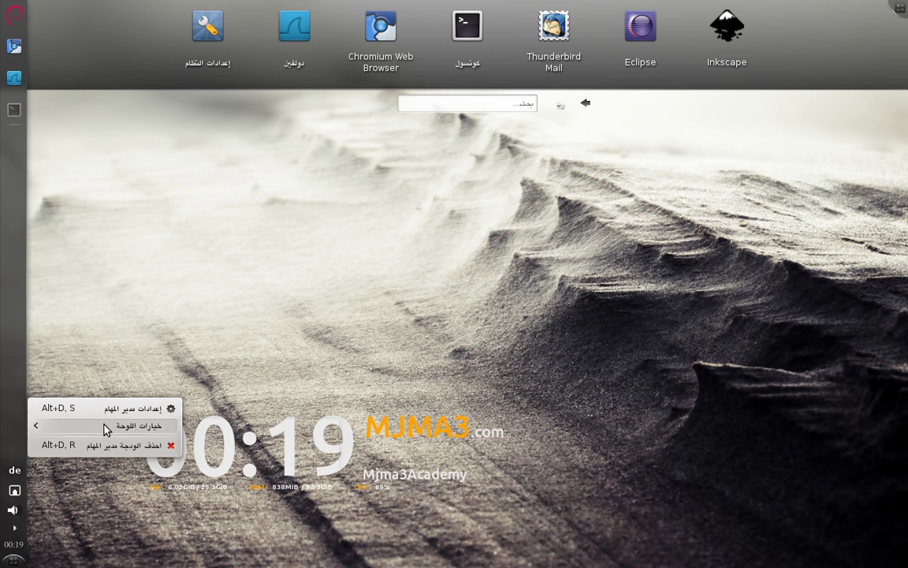
pyautogui.moveTo(106, 427)
pyautogui.moveTo(284, 448)
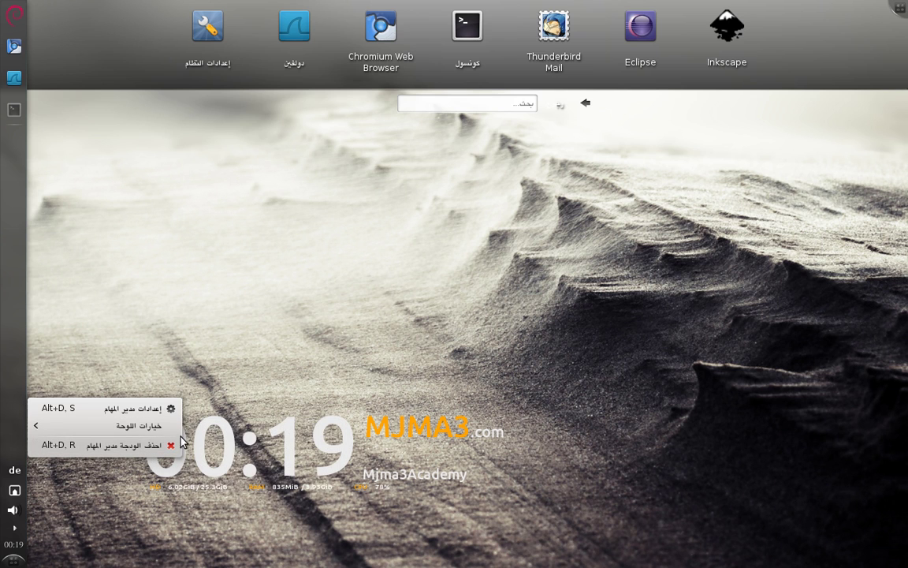
pyautogui.moveTo(217, 444)
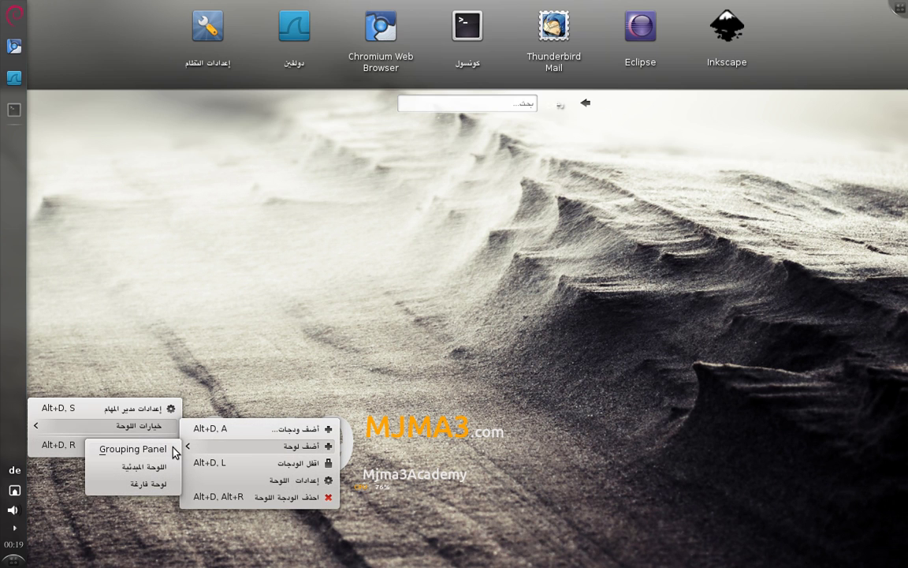
pyautogui.click(156, 485)
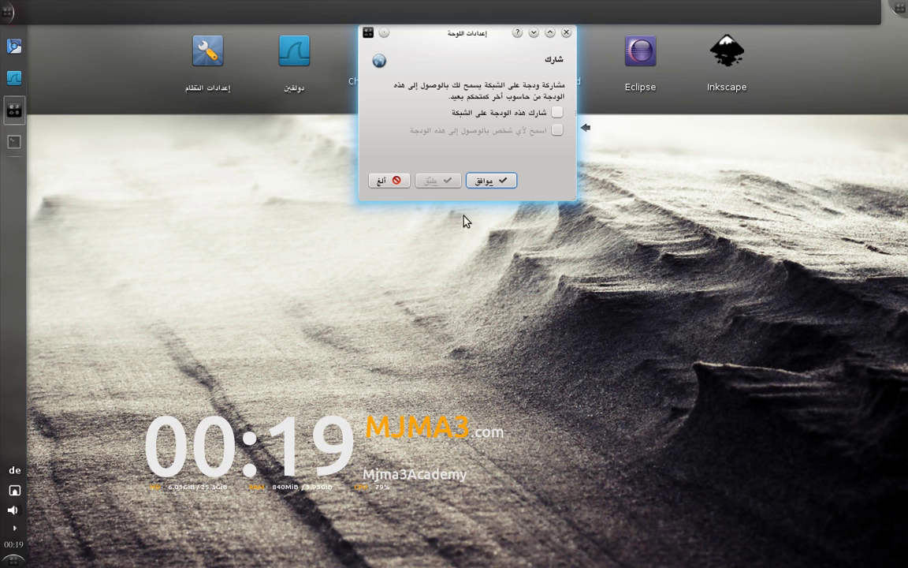
pyautogui.click(481, 180)
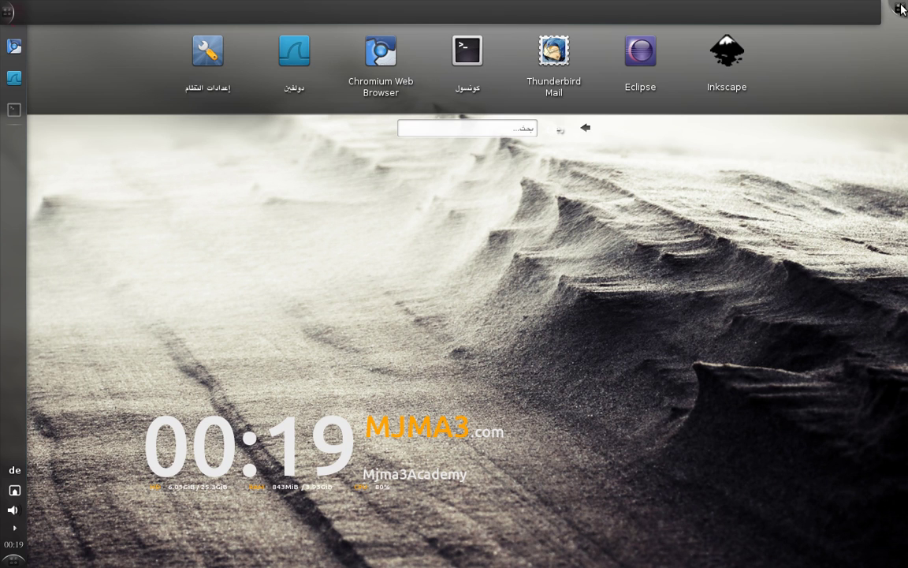
# Open the new empty panel's settings (إعدادات اللوحة) and move the panel to the bottom screen edge
pyautogui.click(812, 10)
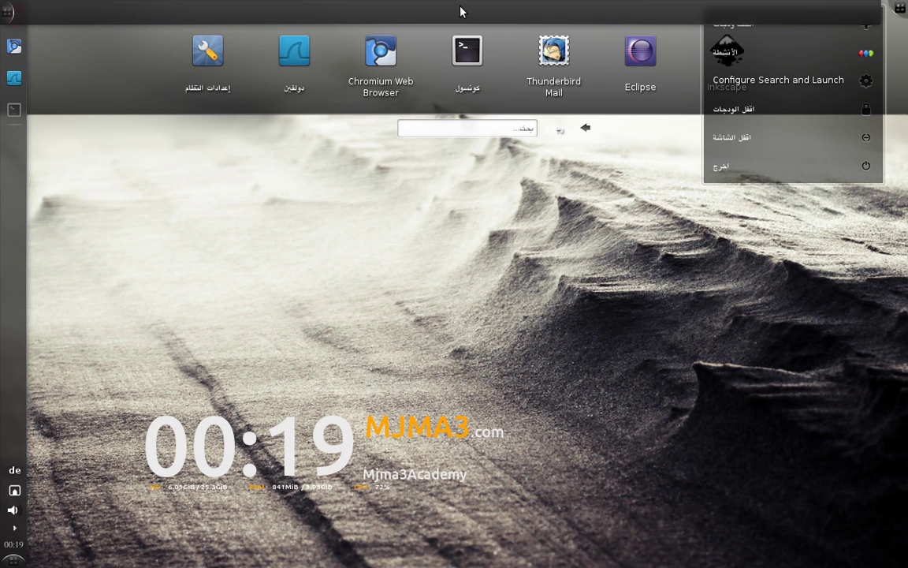
pyautogui.rightClick(462, 11)
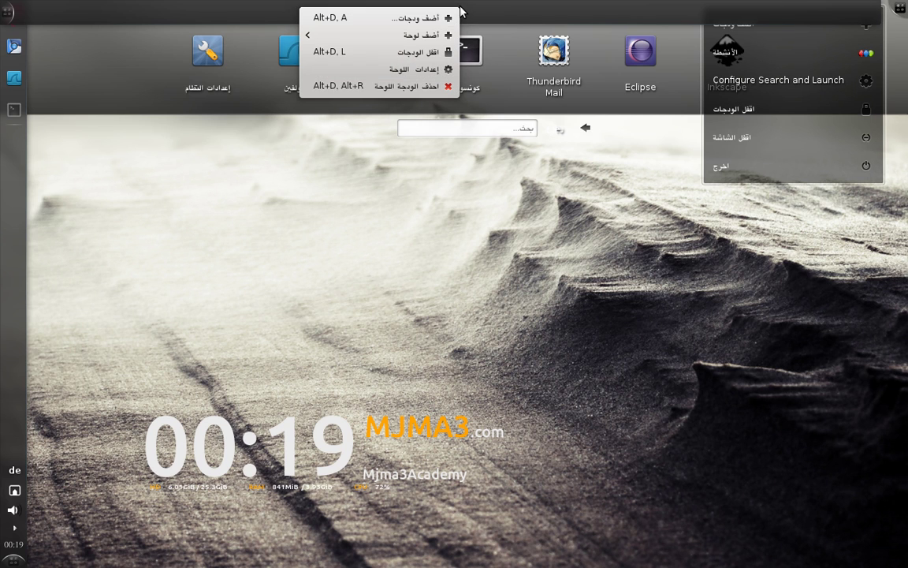
pyautogui.click(417, 70)
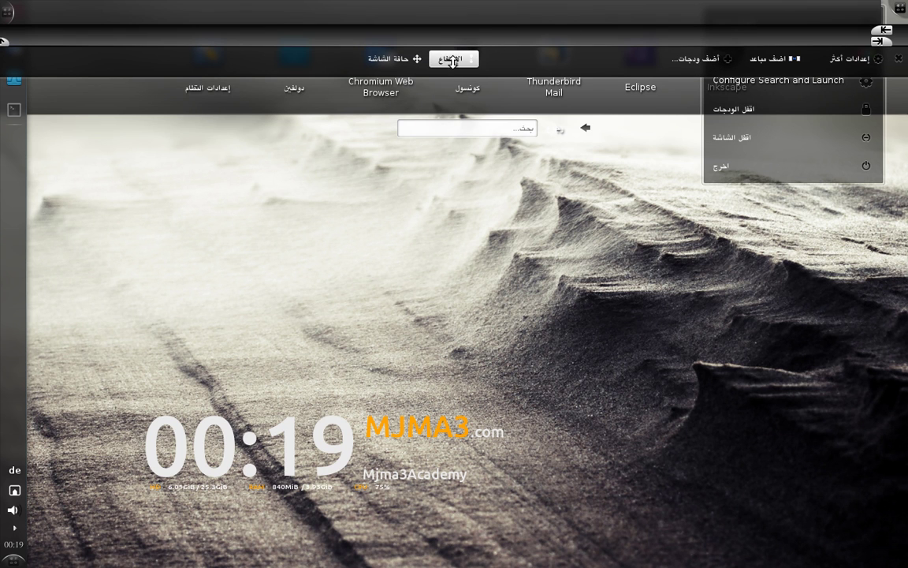
pyautogui.moveTo(403, 61); pyautogui.dragTo(338, 565)
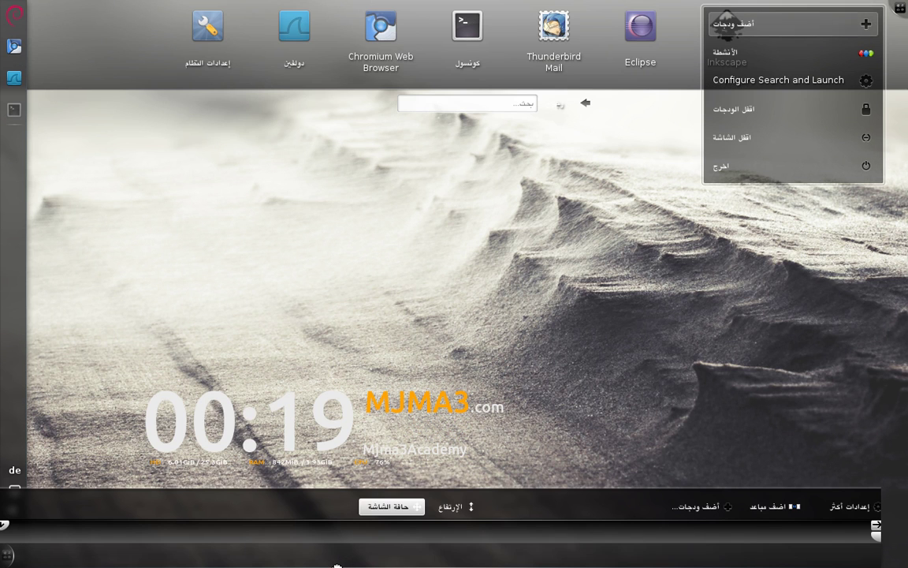
# Shorten the new bottom panel and set its alignment (محاذاة اللوحة) to centre (وسط)
pyautogui.moveTo(466, 503)
pyautogui.mouseDown()
pyautogui.moveTo(465, 512)
pyautogui.moveTo(465, 502)
pyautogui.mouseUp()
pyautogui.moveTo(877, 526); pyautogui.dragTo(705, 539)
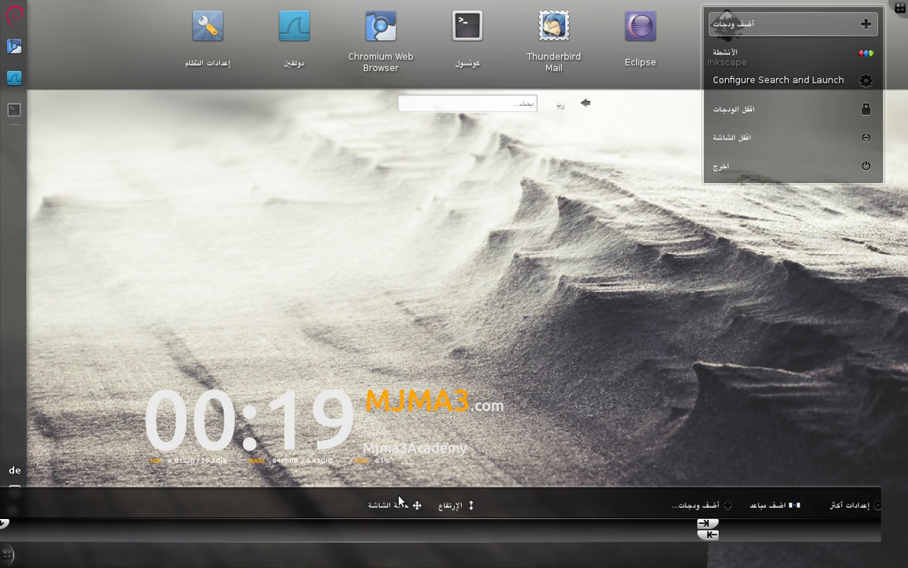
pyautogui.click(867, 503)
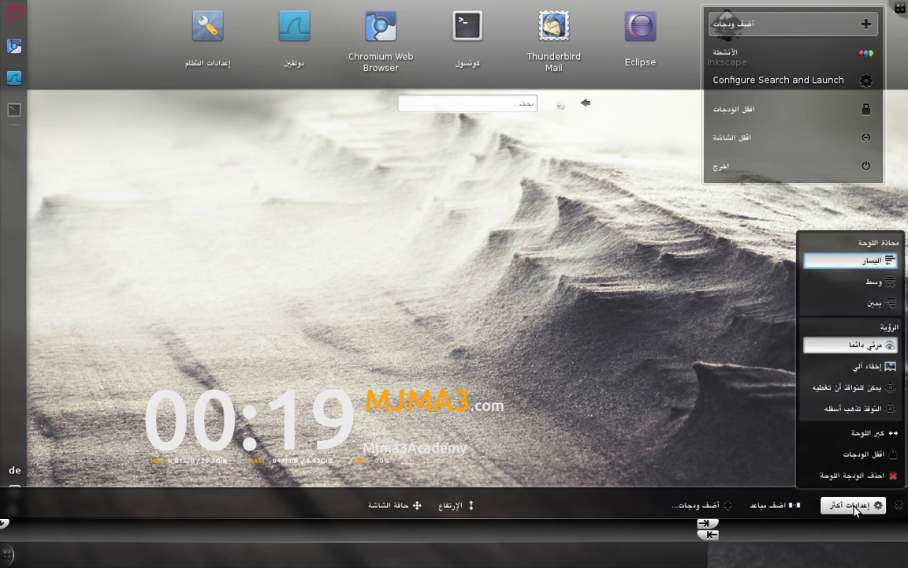
pyautogui.click(886, 283)
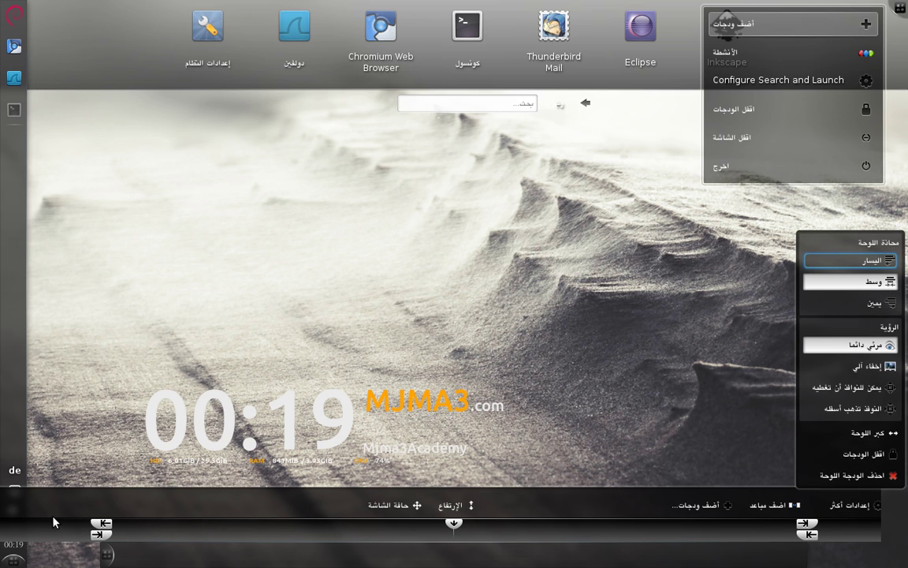
# Find the task manager widget (مدير المهام) by searching for مدي and add it to the bottom panel
pyautogui.click(729, 505)
pyautogui.click(730, 505)
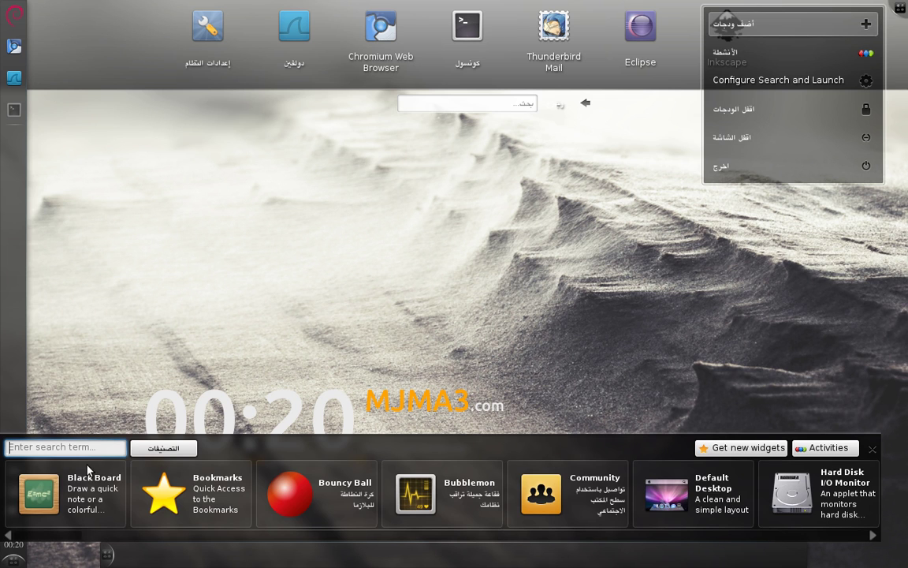
pyautogui.write('م')
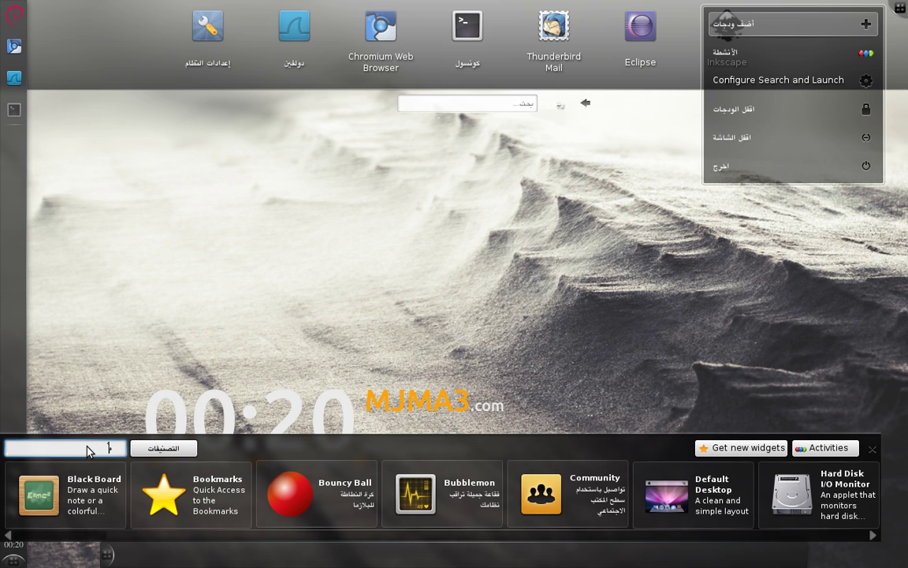
pyautogui.write('دي')
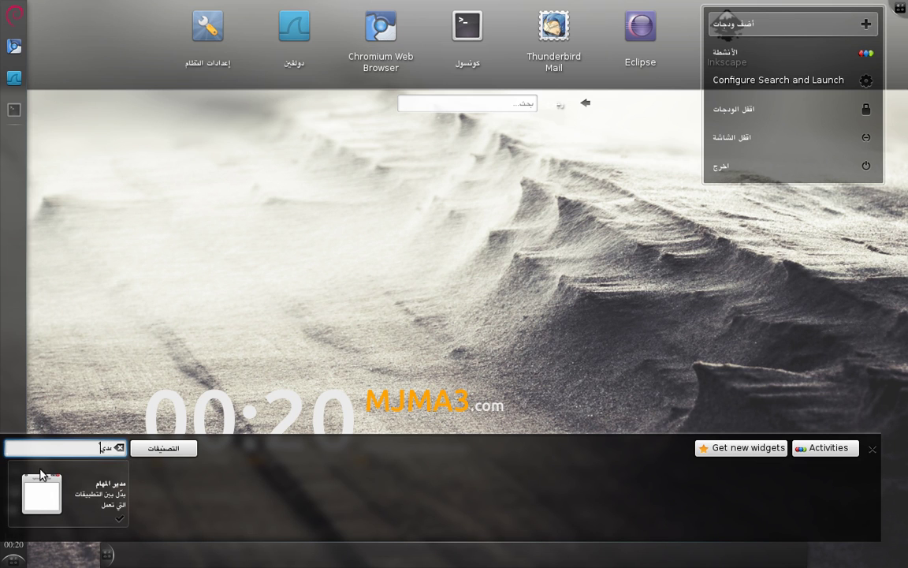
pyautogui.moveTo(43, 490)
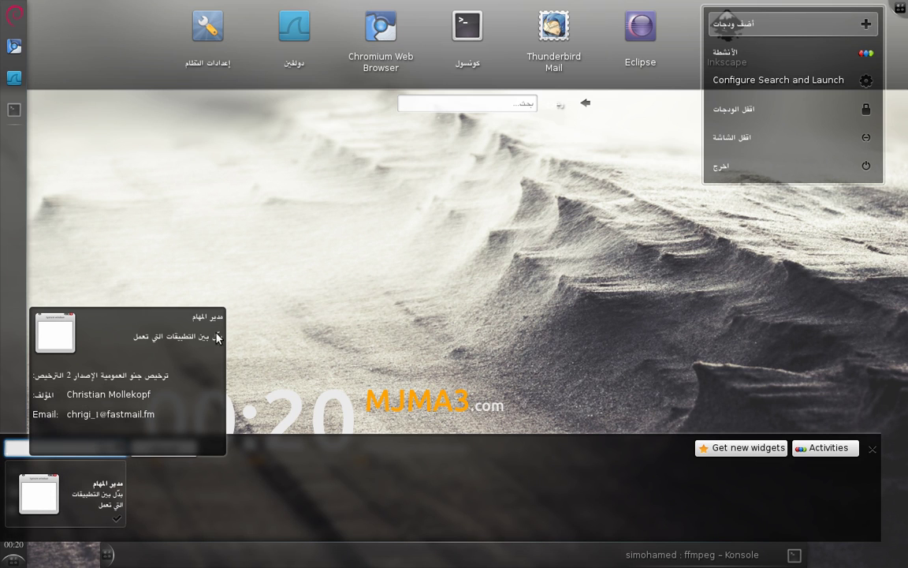
pyautogui.click(872, 449)
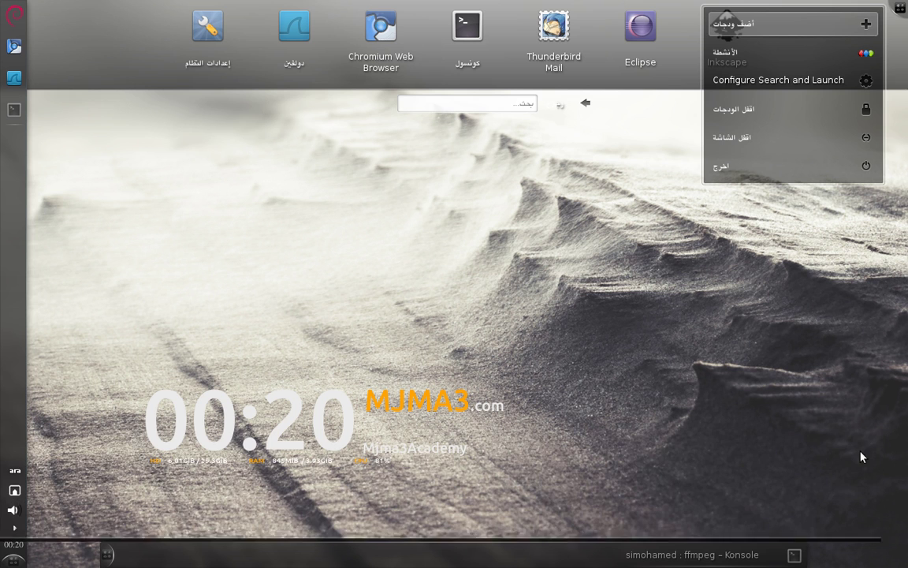
# Shrink the centred bottom panel to a small dock-like width and close its settings
pyautogui.moveTo(666, 562)
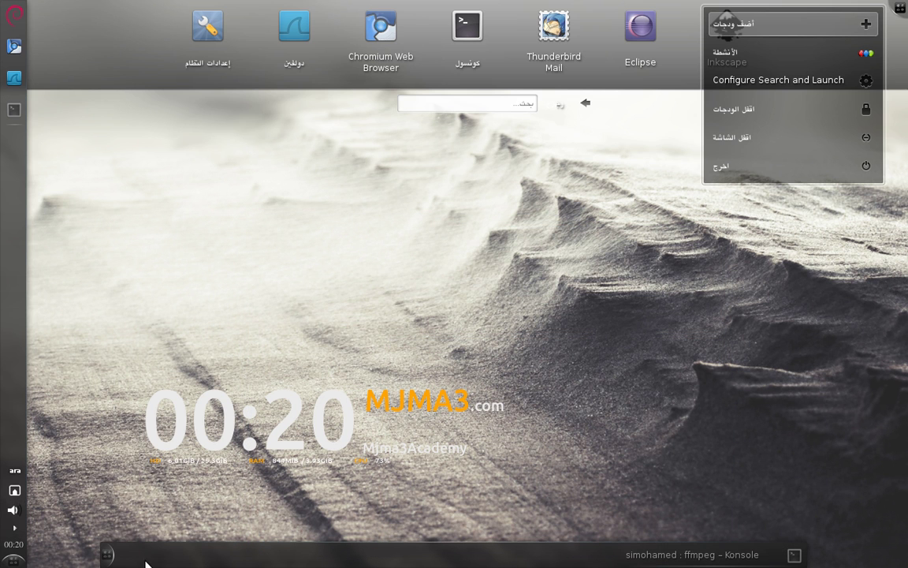
pyautogui.click(101, 555)
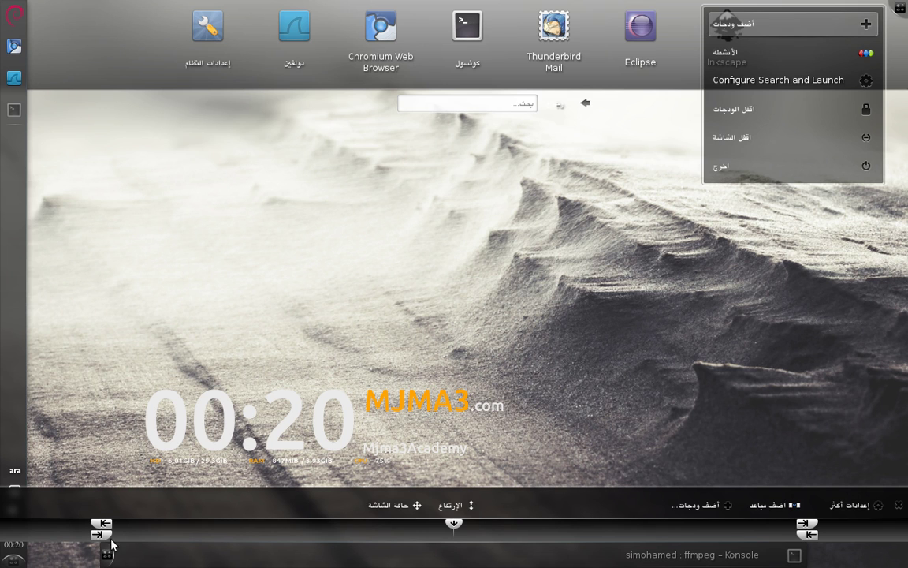
pyautogui.moveTo(105, 521); pyautogui.dragTo(430, 544)
pyautogui.moveTo(464, 549)
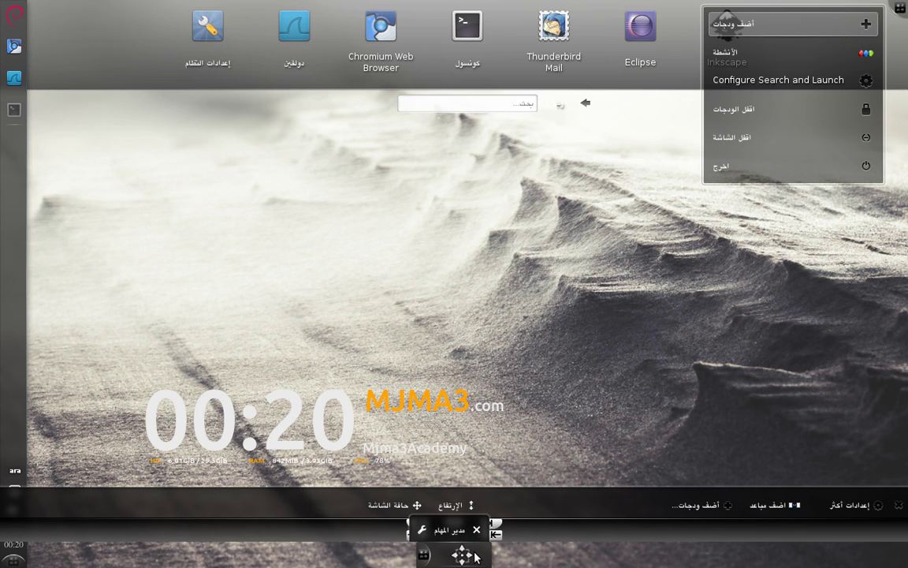
pyautogui.click(649, 406)
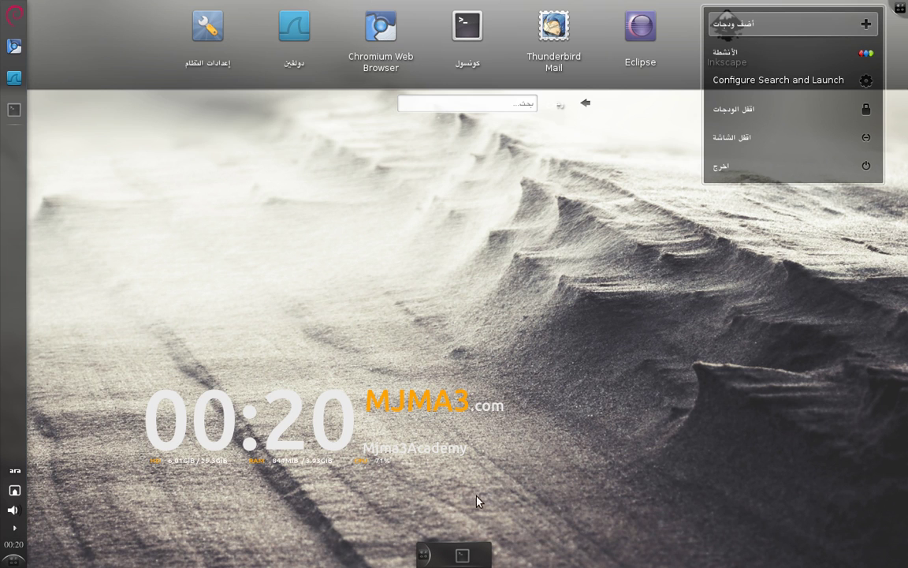
# Lock the desktop widgets (اقفل الودجات) from the small bottom panel
pyautogui.rightClick(423, 554)
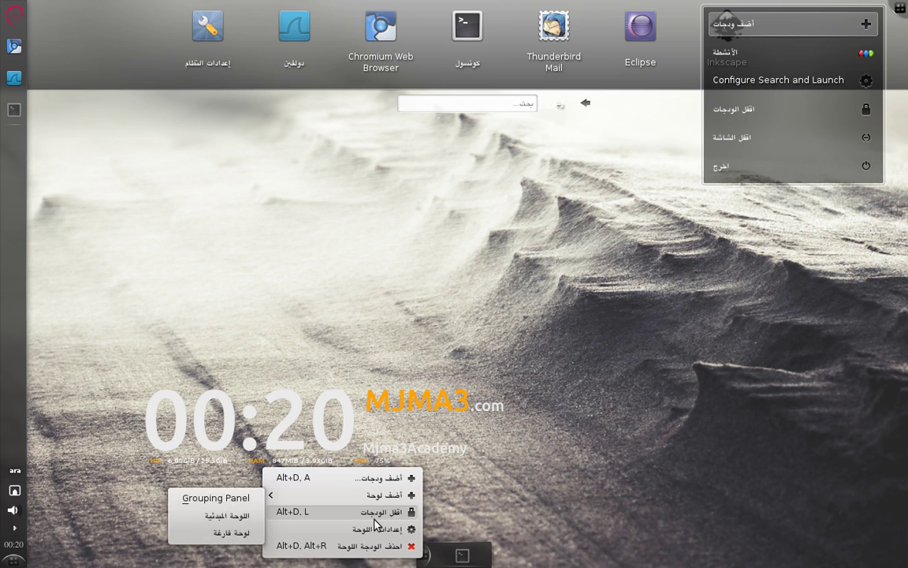
pyautogui.click(375, 514)
pyautogui.click(586, 422)
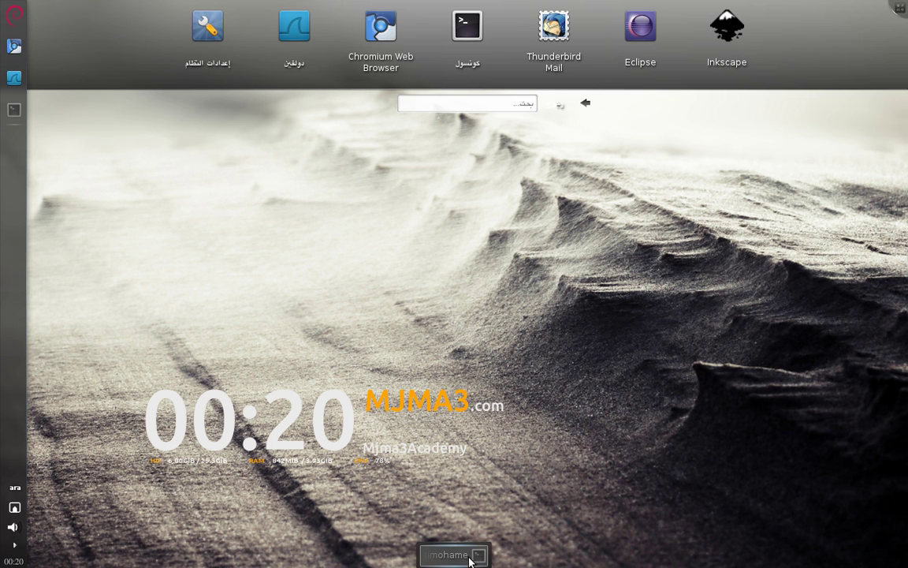
# Open the Dolphin file manager to test the new panel's task manager, and minimise its window
pyautogui.click(14, 79)
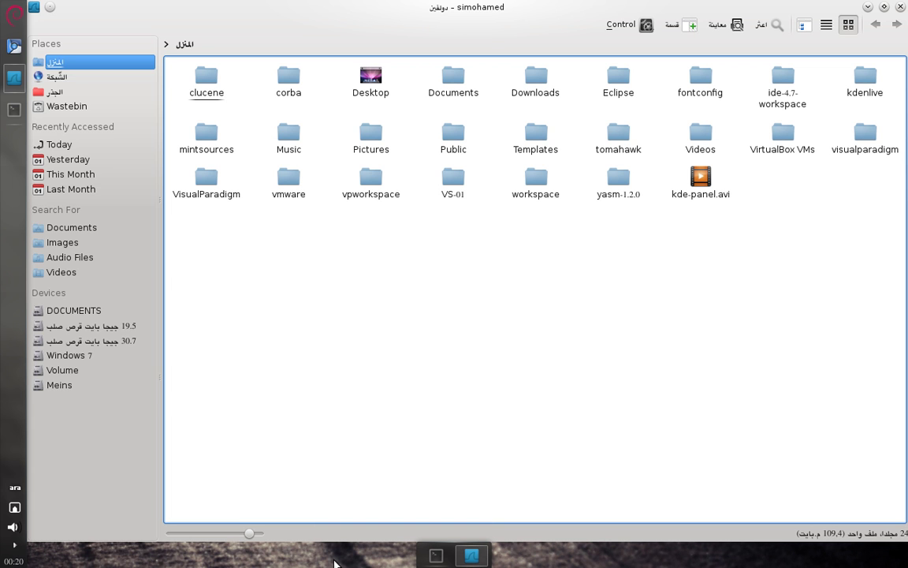
pyautogui.click(867, 8)
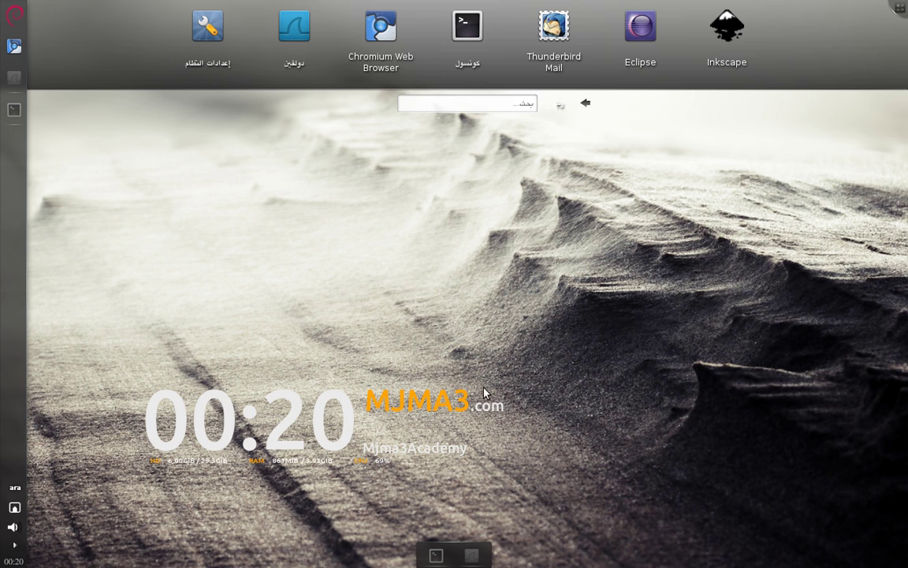
# Examine the context options of the locked bottom panel and of its Konsole task entry
pyautogui.rightClick(495, 551)
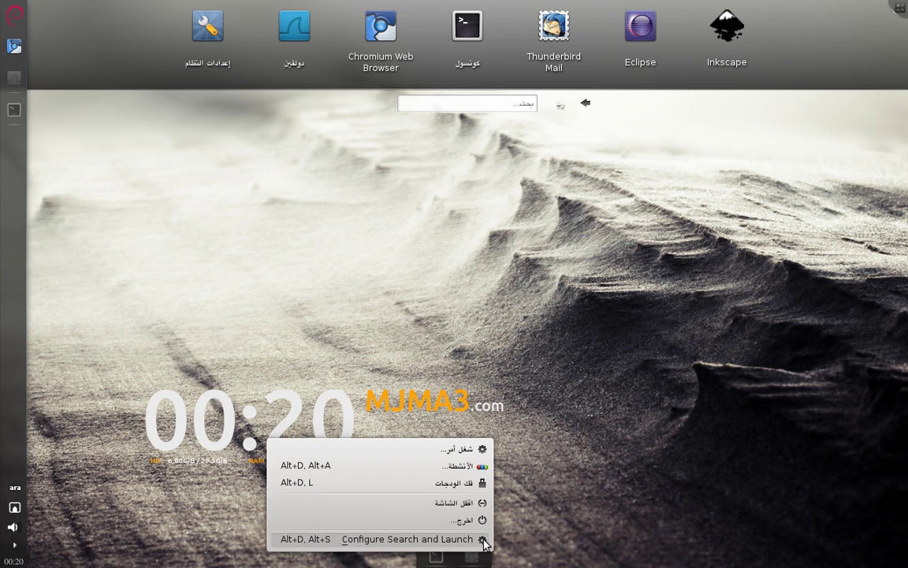
pyautogui.rightClick(436, 555)
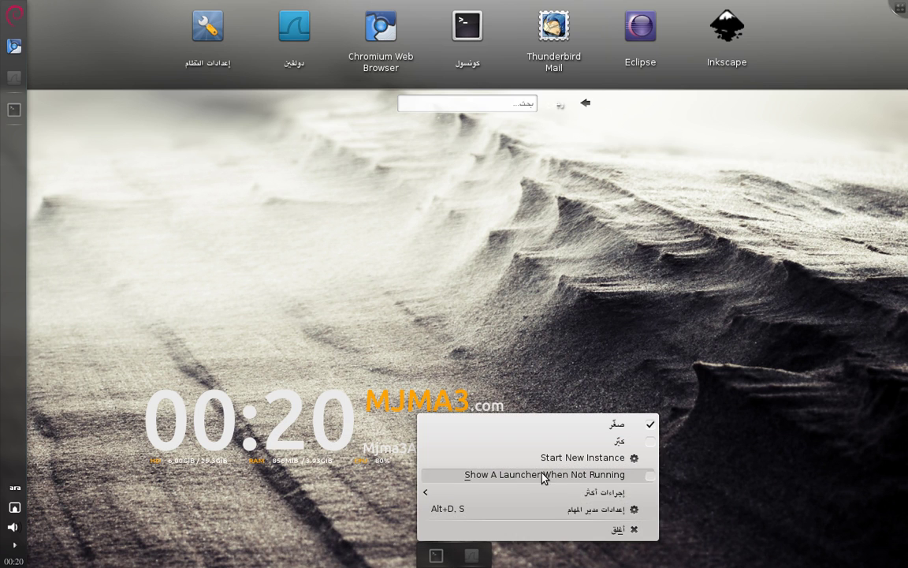
pyautogui.press('Escape')
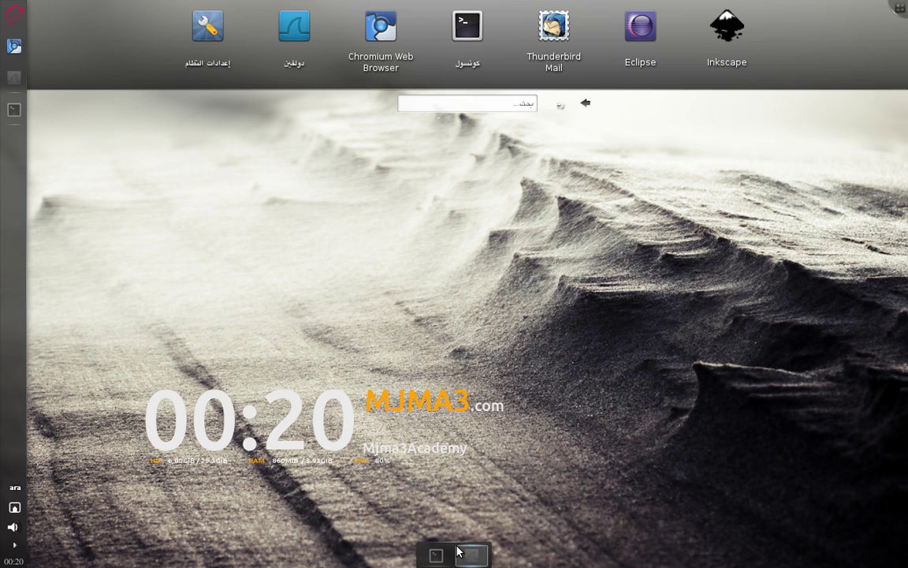
# Unlock the widgets (فك الودجات) and delete the small bottom panel, confirming the removal
pyautogui.moveTo(453, 559)
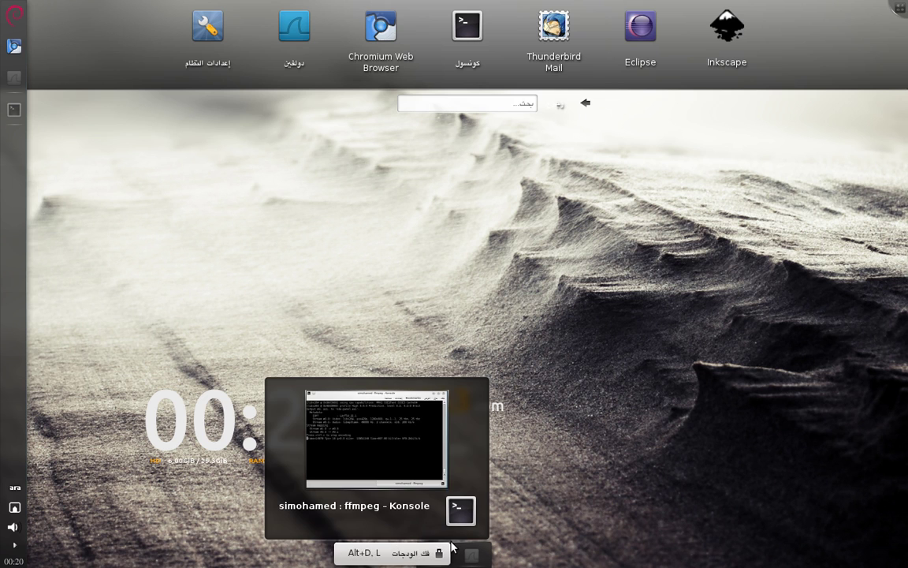
pyautogui.click(415, 558)
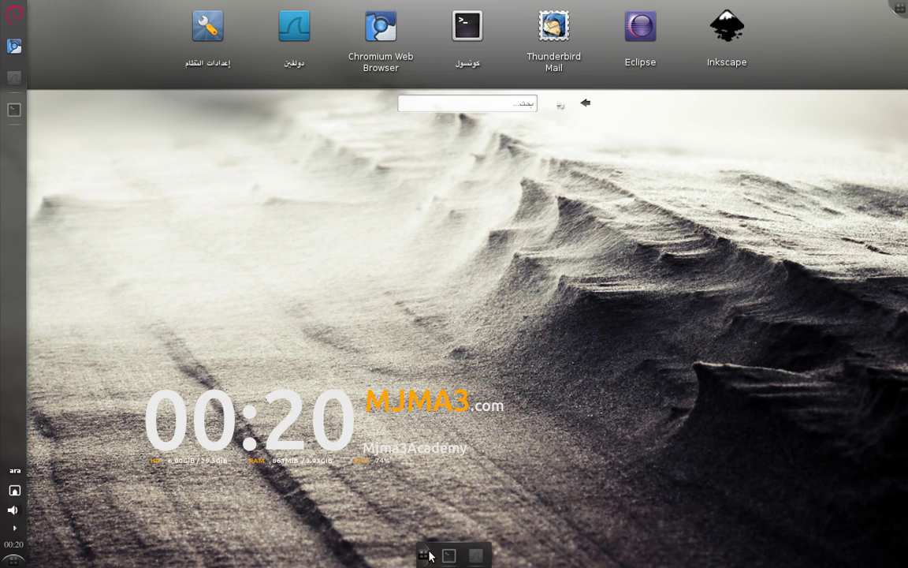
pyautogui.click(425, 555)
pyautogui.click(418, 540)
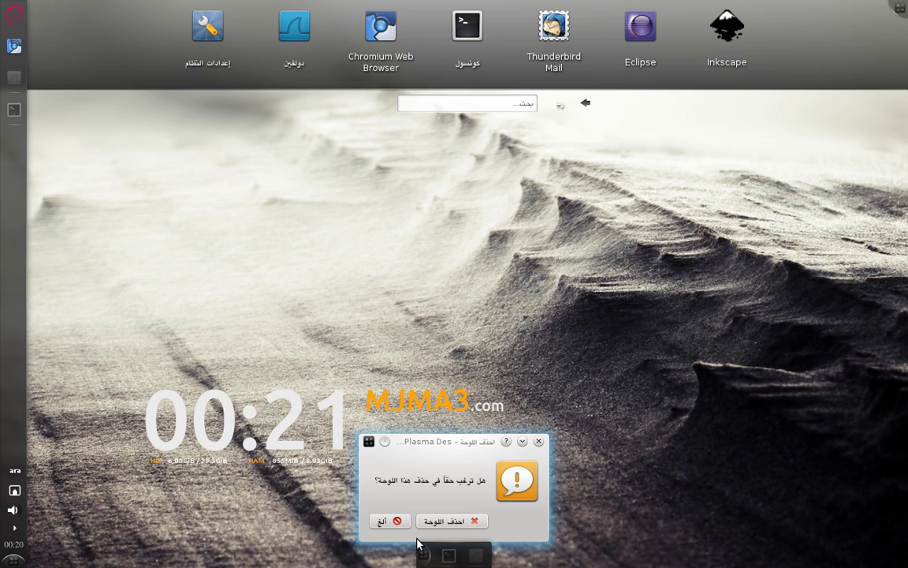
pyautogui.click(470, 522)
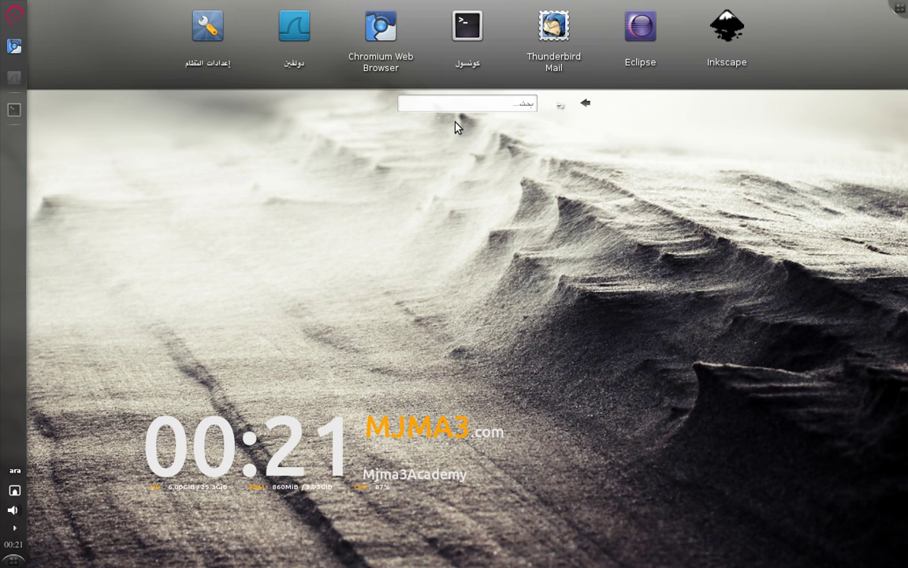
# Switch the keyboard layout from Arabic to German, search the desktop for dock, and launch Docky
pyautogui.write('أخى')
pyautogui.press('BackSpace')
pyautogui.press('BackSpace')
pyautogui.press('BackSpace')
pyautogui.press('BackSpace')
pyautogui.hotkey('alt', 'shift')
pyautogui.write('dock')
pyautogui.moveTo(430, 315); pyautogui.dragTo(439, 323)
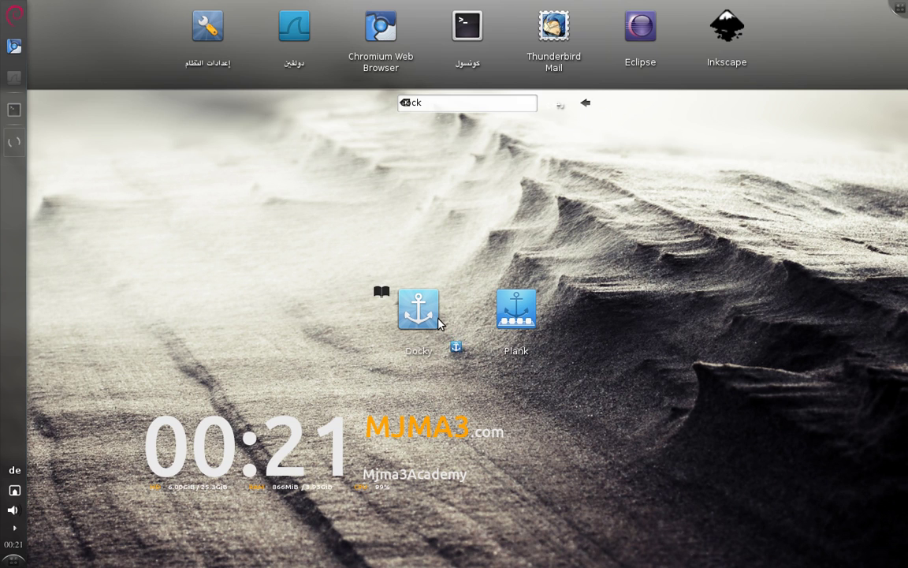
pyautogui.moveTo(440, 323); pyautogui.dragTo(439, 323)
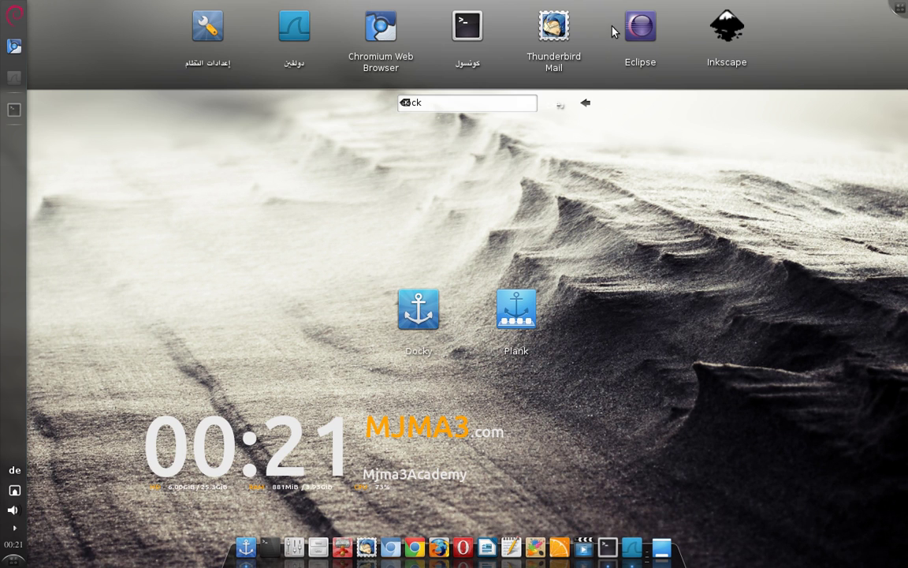
# Clear the search term from the desktop's search field
pyautogui.press('BackSpace')
pyautogui.press('BackSpace')
pyautogui.press('BackSpace')
pyautogui.press('BackSpace')
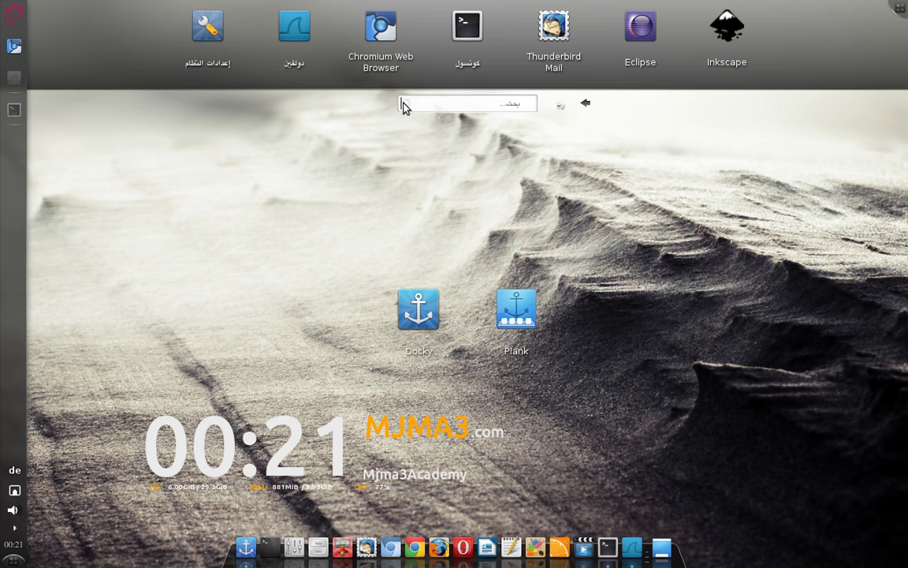